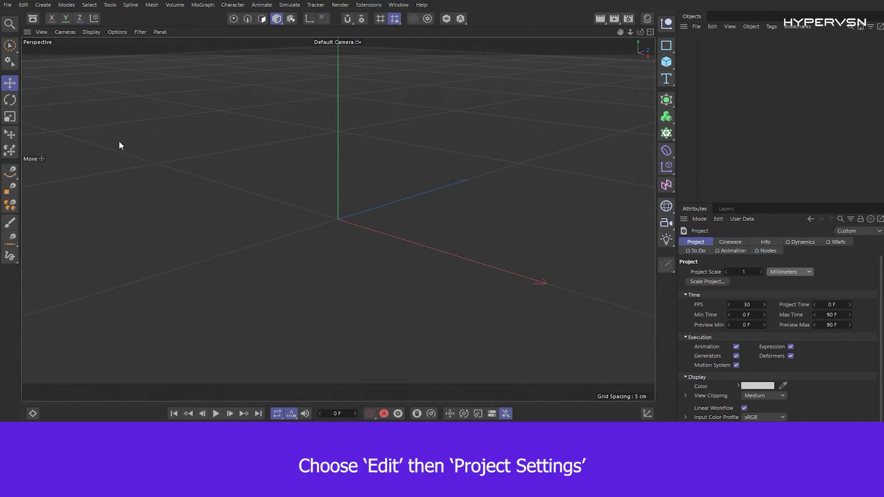
Set the project scale unit to Centimeters in the project settings and apply Scale Project with a target scale of 1 centimeter.
{"action": "left_click", "coordinate": [23, 5]}
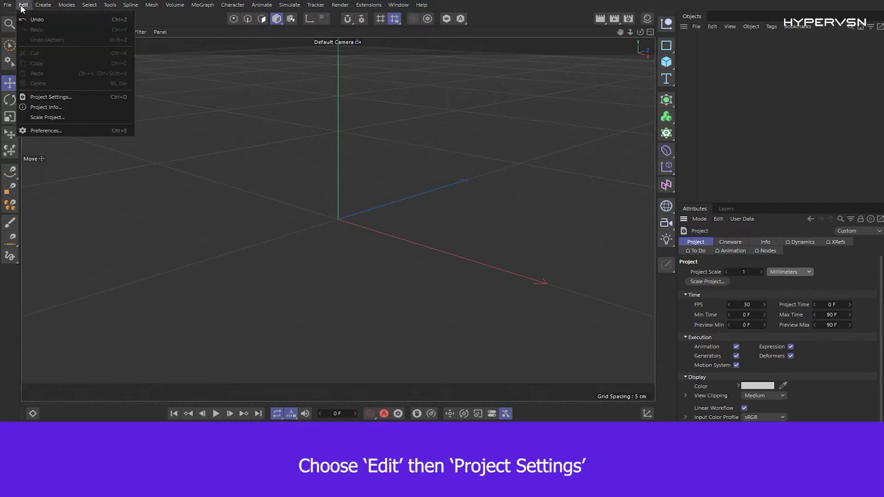
{"action": "left_click", "coordinate": [83, 99]}
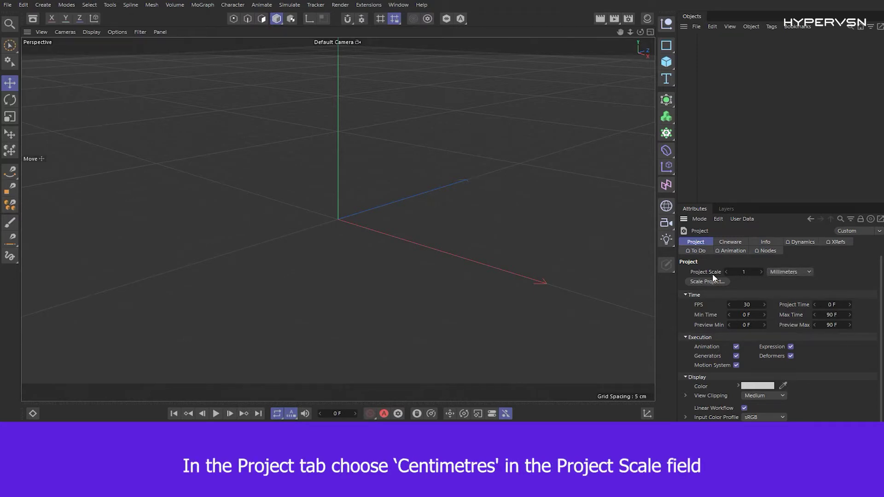
{"action": "left_click", "coordinate": [779, 272]}
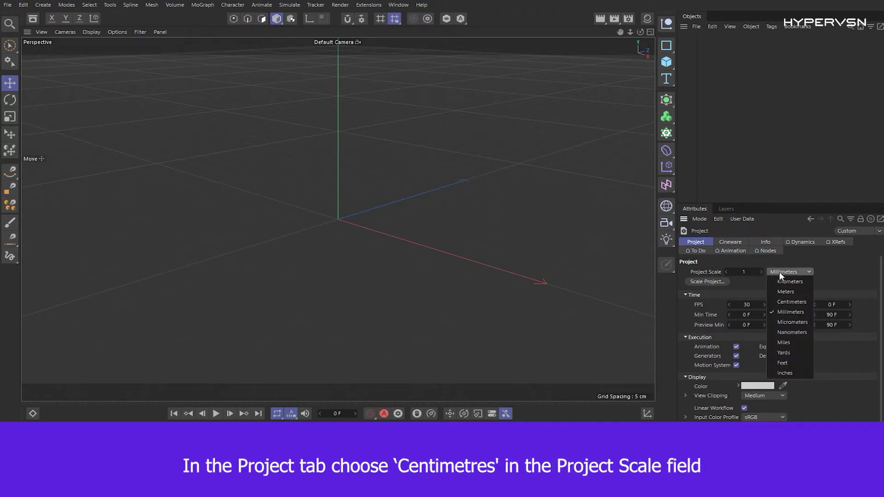
{"action": "left_click", "coordinate": [793, 302]}
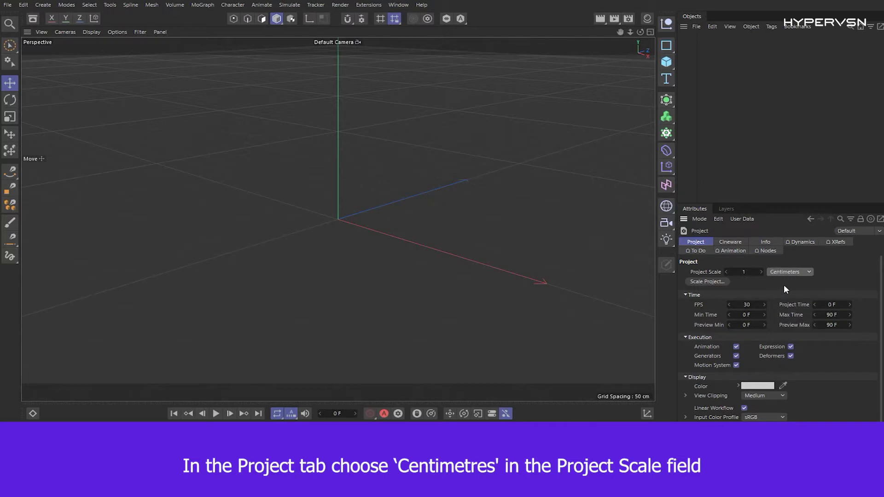
{"action": "left_click", "coordinate": [707, 281]}
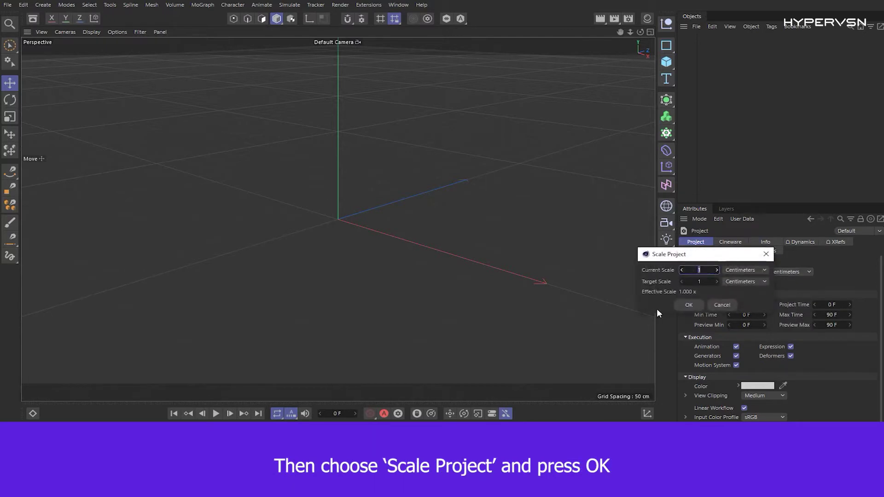
{"action": "left_click", "coordinate": [689, 304]}
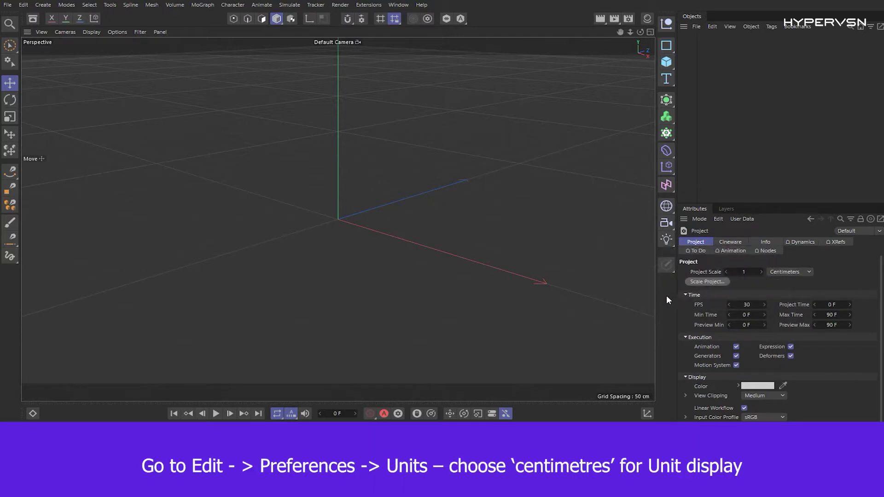
Set the unit display to Centimeters in the Units preferences and close the preferences.
{"action": "left_click", "coordinate": [23, 4]}
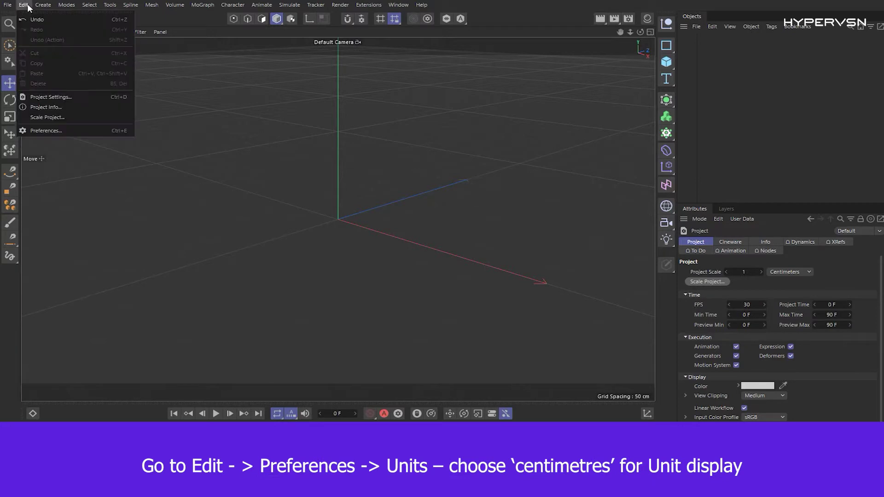
{"action": "left_click", "coordinate": [85, 132]}
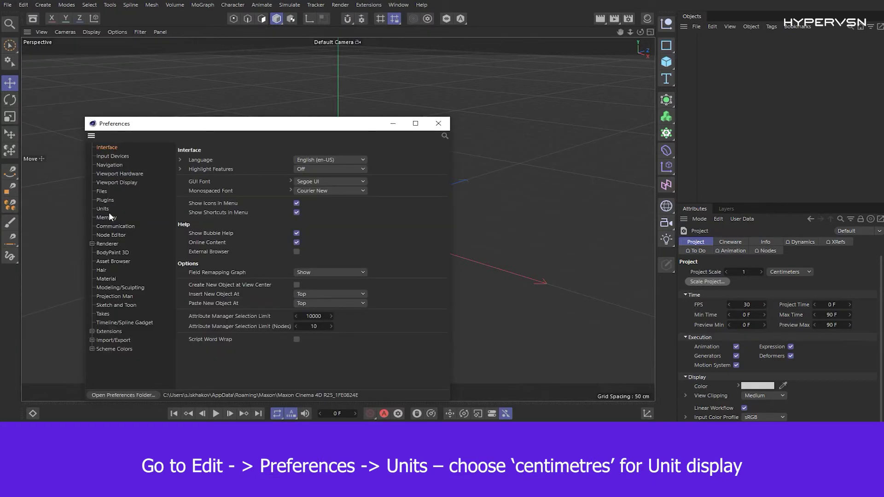
{"action": "left_click", "coordinate": [105, 209]}
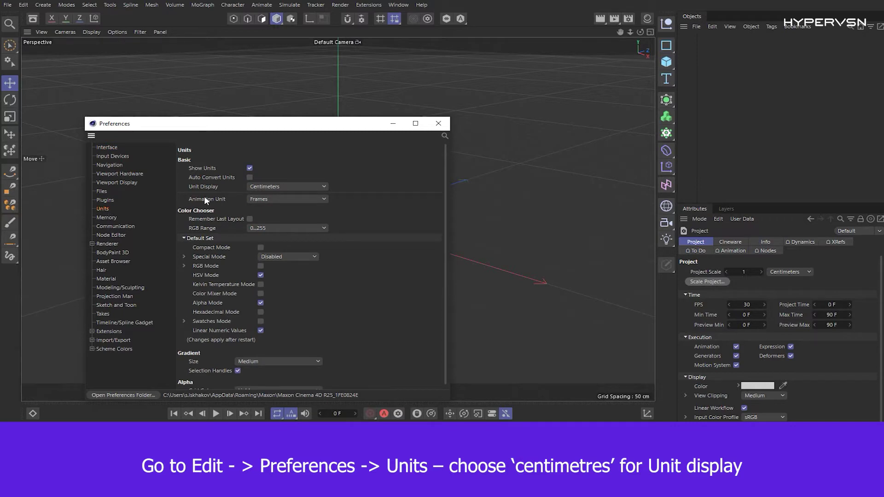
{"action": "left_click", "coordinate": [264, 187]}
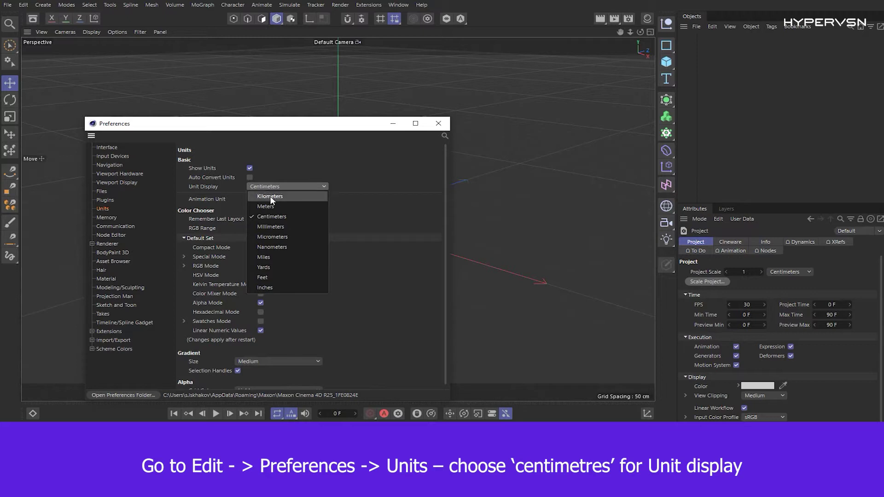
{"action": "left_click", "coordinate": [281, 216]}
{"action": "left_click", "coordinate": [438, 123]}
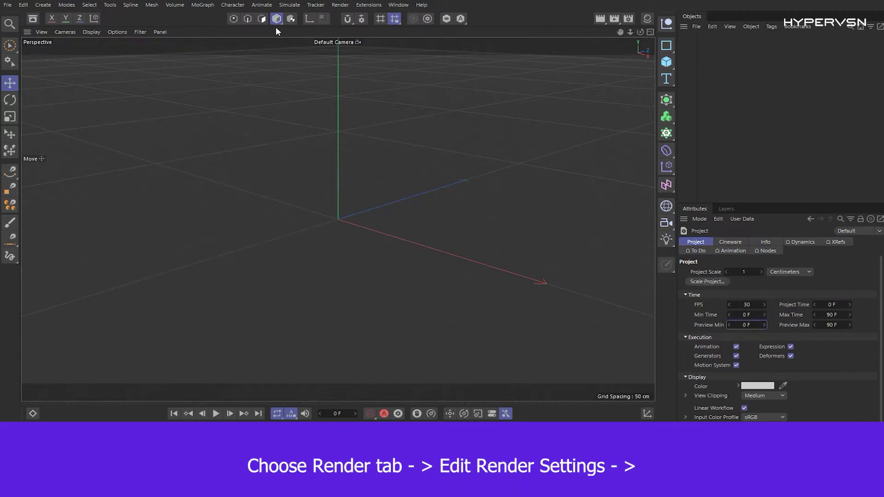
Set the render output size to 1024 x 1024 pixels and close the render settings.
{"action": "left_click", "coordinate": [339, 5]}
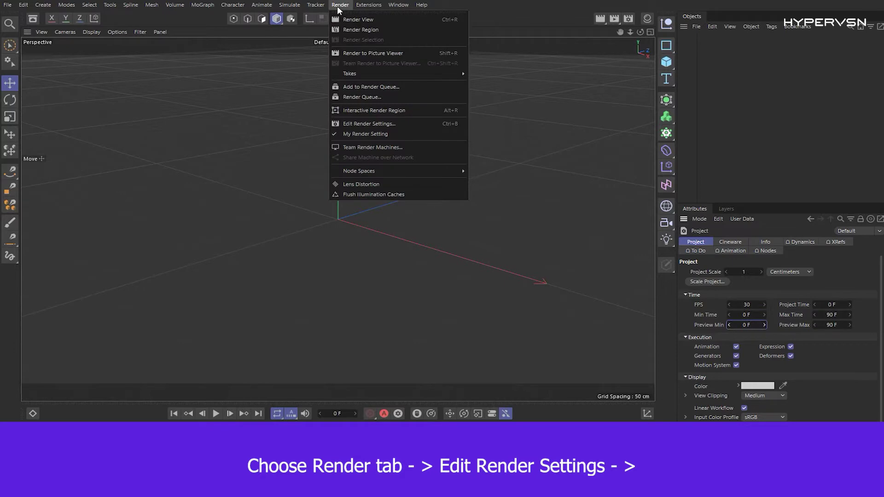
{"action": "left_click", "coordinate": [363, 124]}
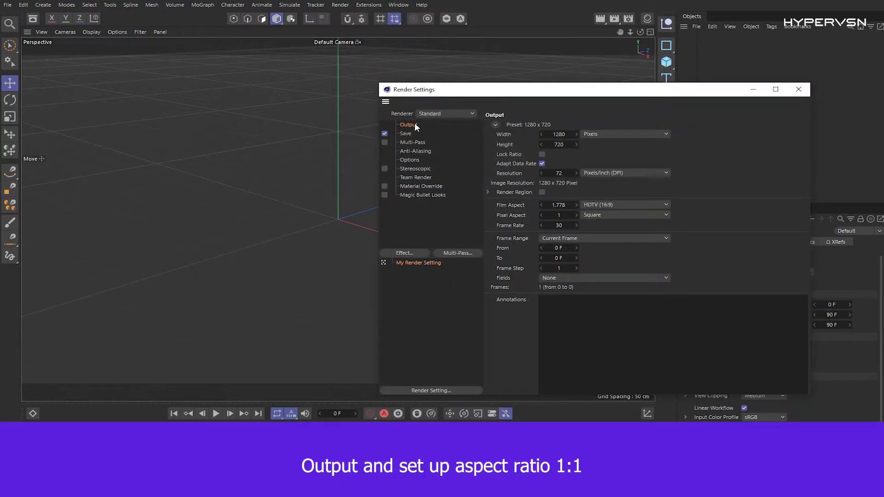
{"action": "double_click", "coordinate": [567, 135]}
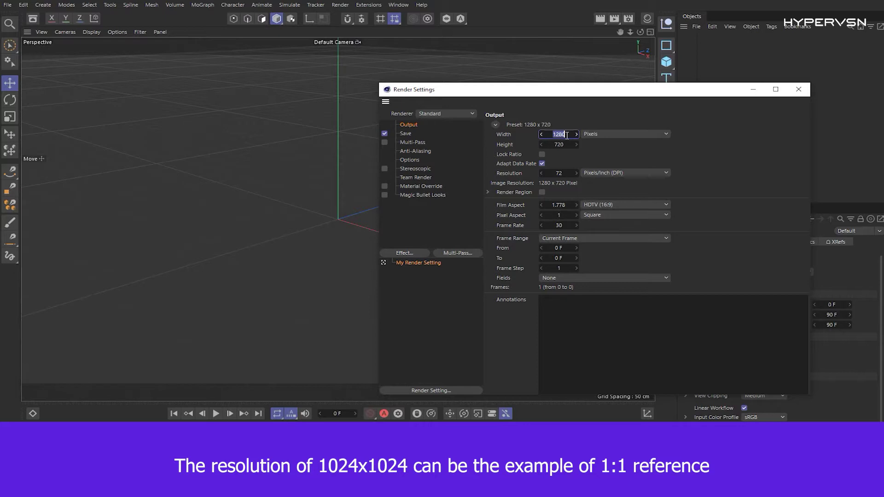
{"action": "type", "text": "1024"}
{"action": "key", "text": "Return"}
{"action": "left_click", "coordinate": [565, 144]}
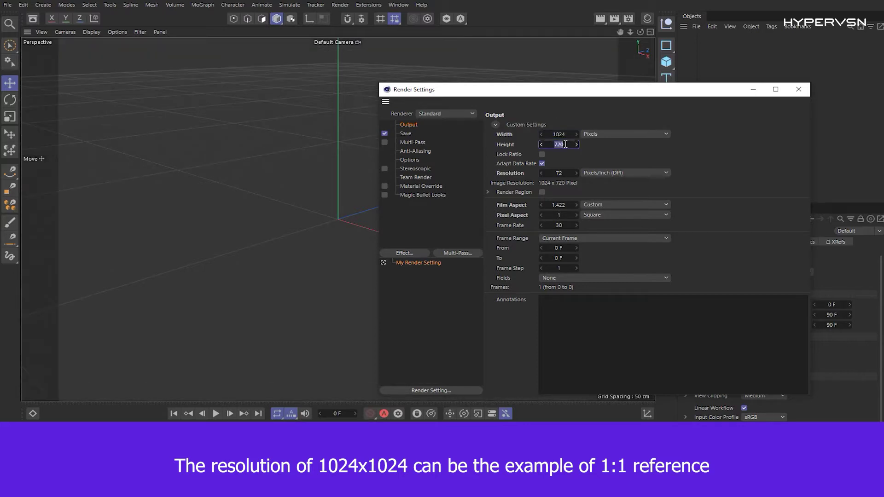
{"action": "type", "text": "1024"}
{"action": "key", "text": "Return"}
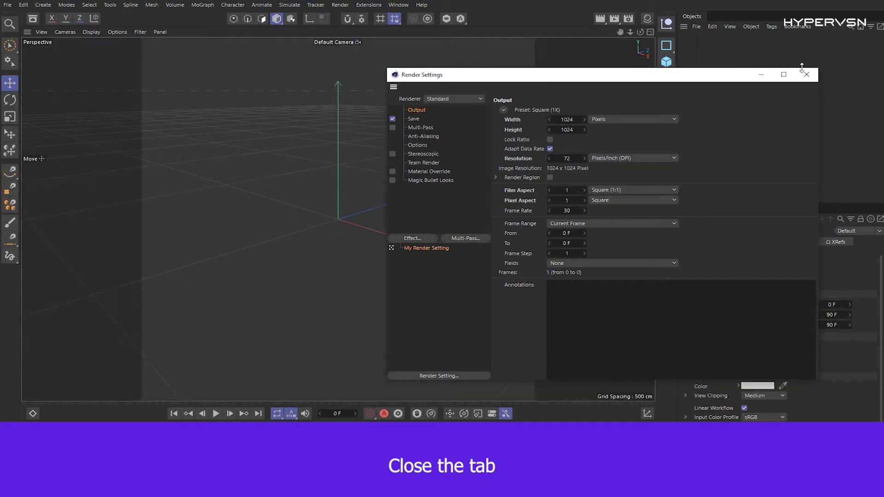
{"action": "left_click", "coordinate": [806, 74]}
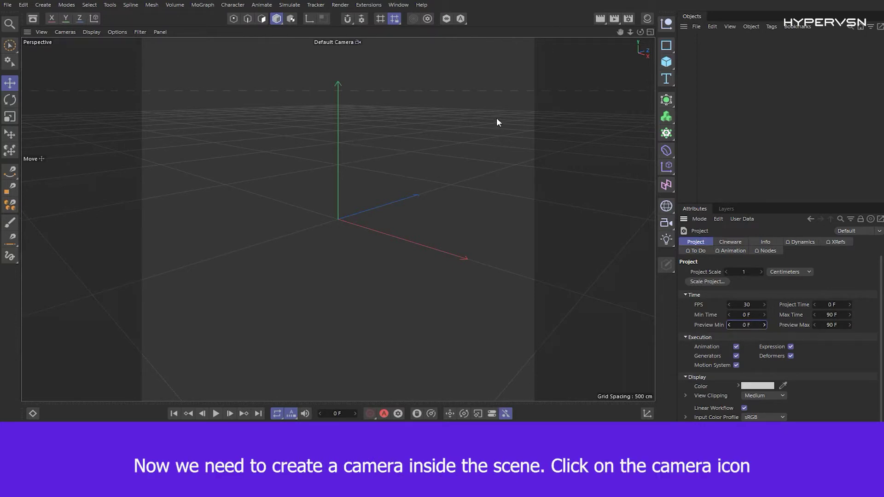
Create a camera and set its horizontal field of view to 60 degrees.
{"action": "left_click", "coordinate": [667, 222]}
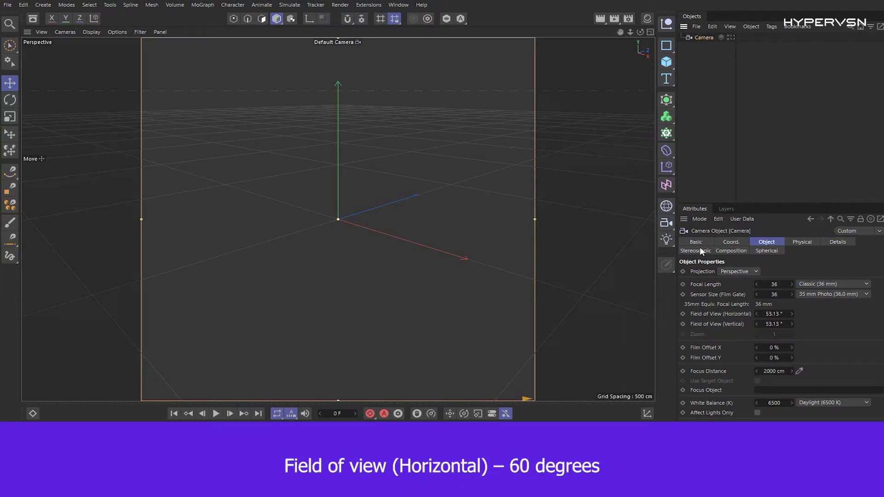
{"action": "left_click", "coordinate": [770, 314]}
{"action": "type", "text": "60"}
{"action": "left_click", "coordinate": [778, 324]}
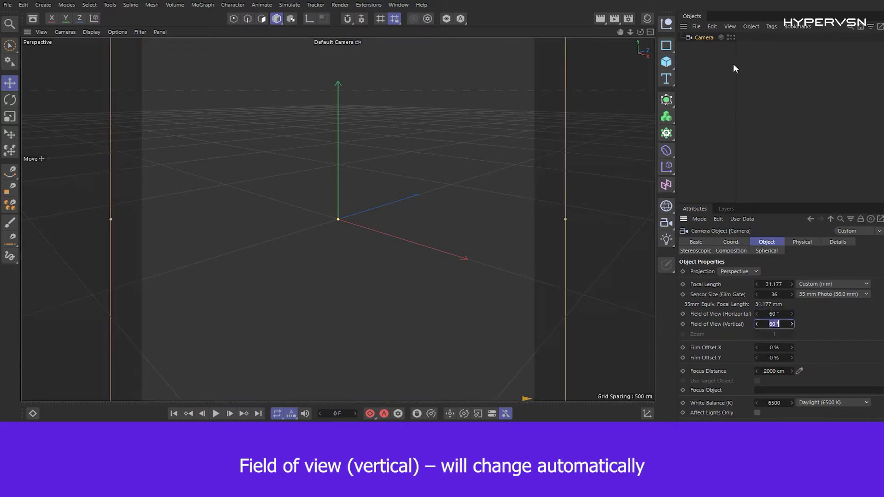
Position the camera at X 0 cm, Y 0 cm and Z 2000 cm.
{"action": "left_click", "coordinate": [731, 242]}
{"action": "left_click", "coordinate": [723, 272]}
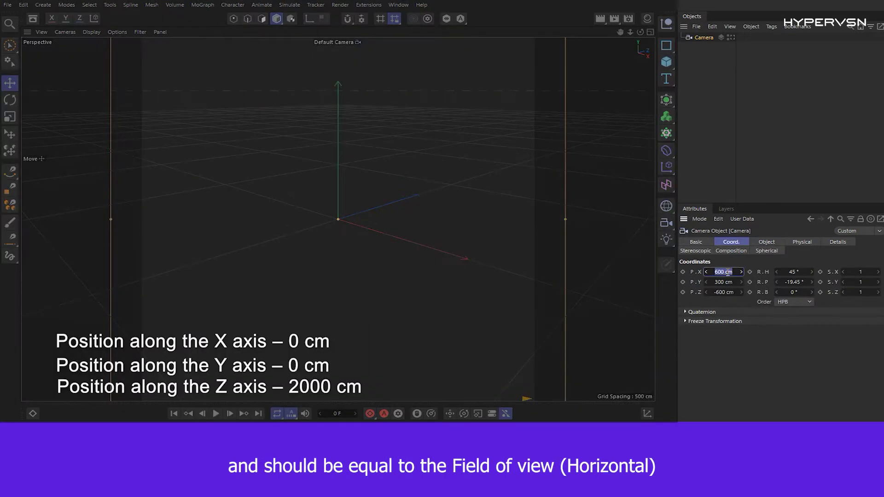
{"action": "type", "text": "0"}
{"action": "left_click", "coordinate": [724, 282]}
{"action": "type", "text": "0"}
{"action": "left_click", "coordinate": [727, 293]}
{"action": "type", "text": "0"}
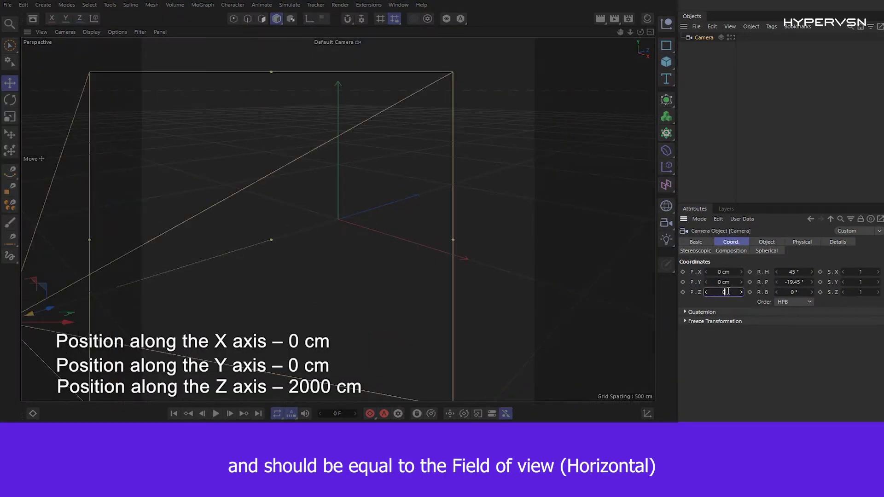
{"action": "left_click", "coordinate": [724, 281]}
{"action": "left_click", "coordinate": [729, 292]}
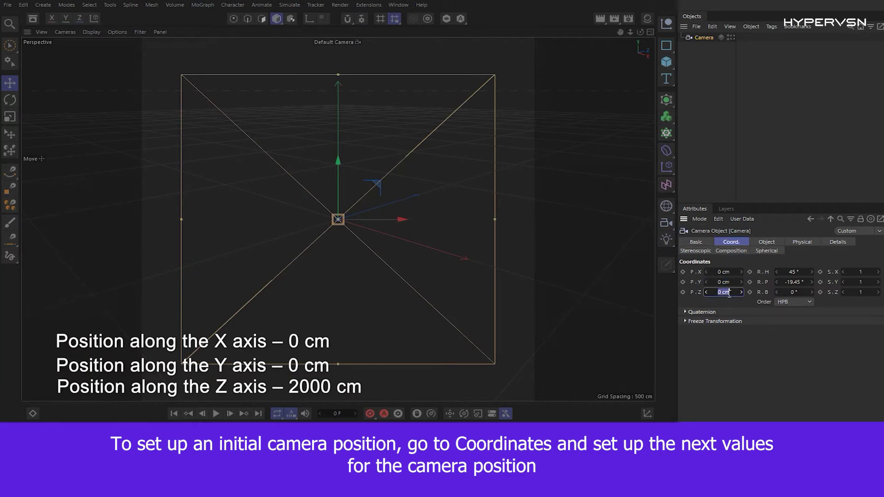
{"action": "type", "text": "2000"}
{"action": "key", "text": "Return"}
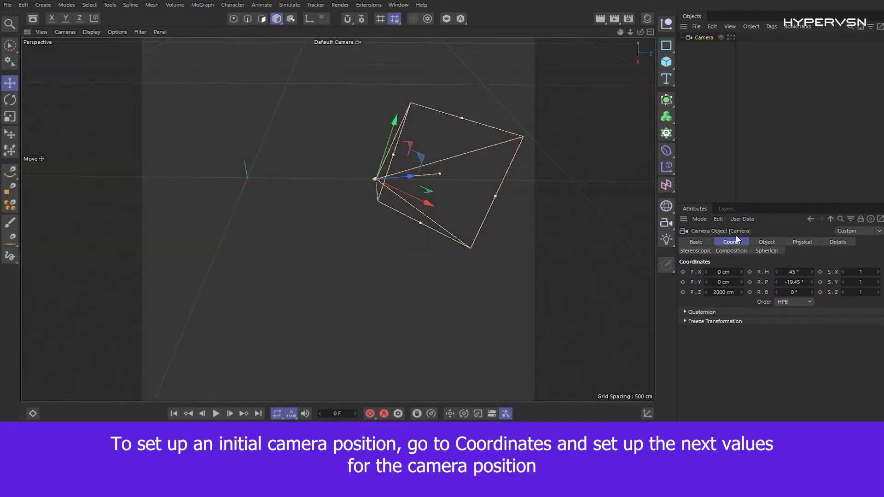
Set the camera's heading rotation to 180° and pitch to 0°, and switch the viewport to look through this camera.
{"action": "left_click", "coordinate": [790, 271]}
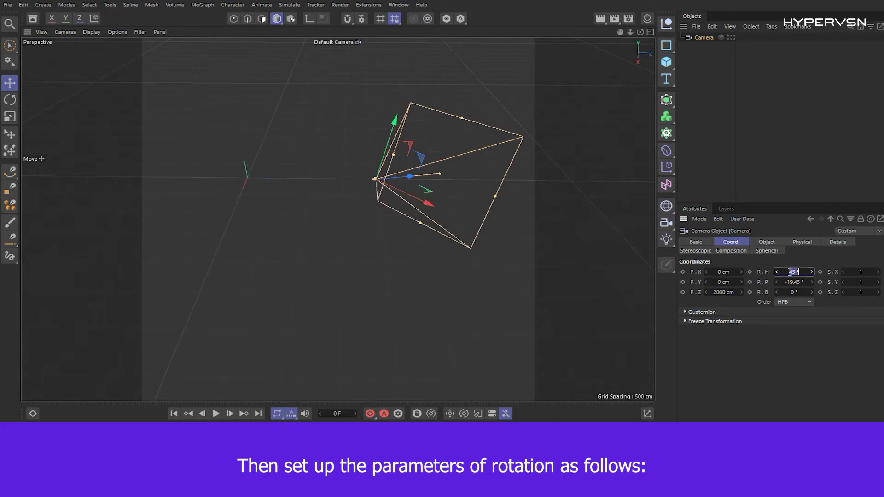
{"action": "type", "text": "180"}
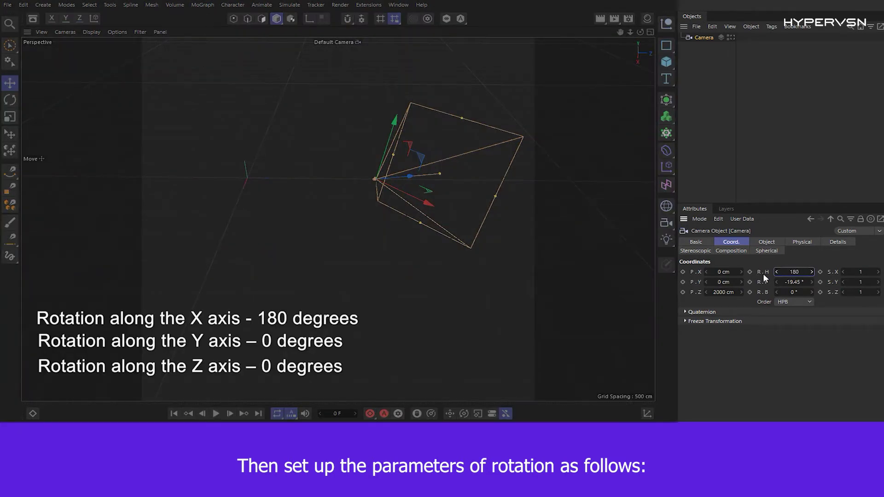
{"action": "left_click", "coordinate": [788, 283]}
{"action": "type", "text": "0"}
{"action": "key", "text": "Tab"}
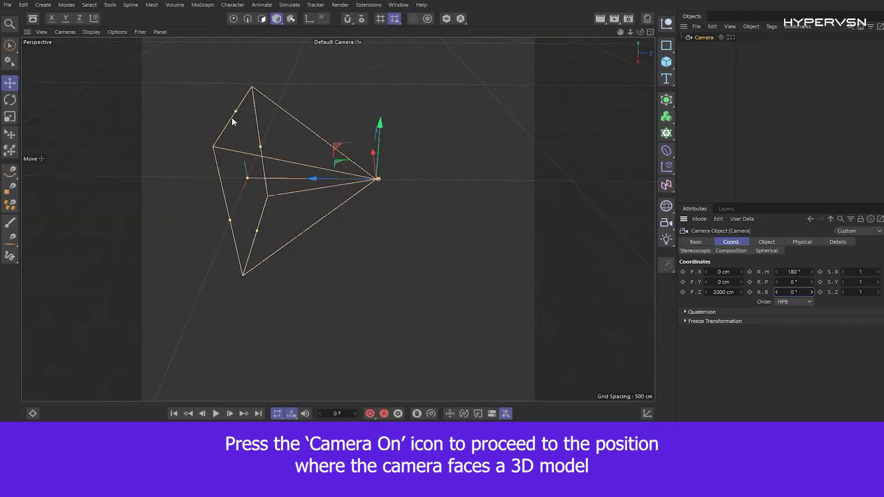
{"action": "left_click", "coordinate": [732, 37]}
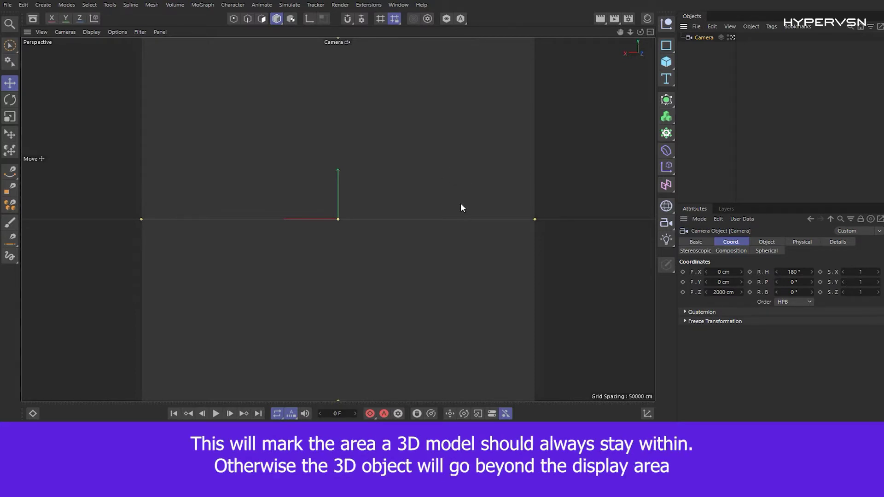
Add a Spherical Field and scale it to 9 on the X, Y and Z axes.
{"action": "left_click", "coordinate": [666, 185]}
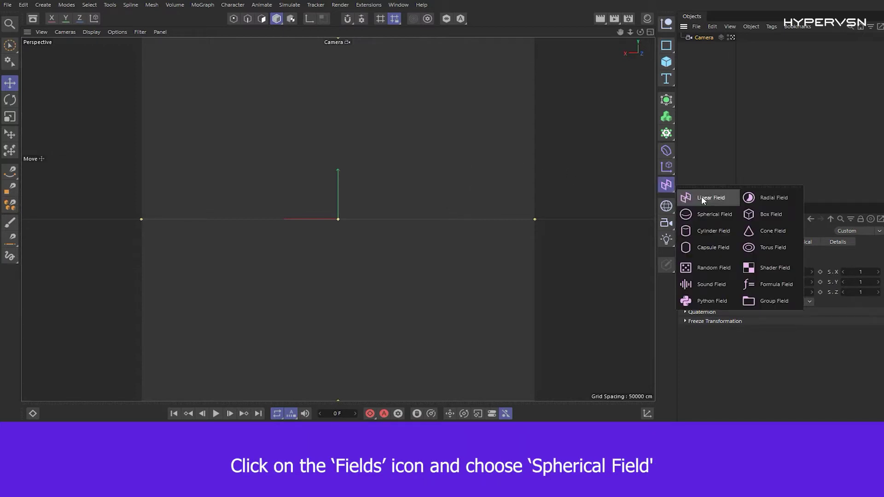
{"action": "left_click", "coordinate": [713, 214]}
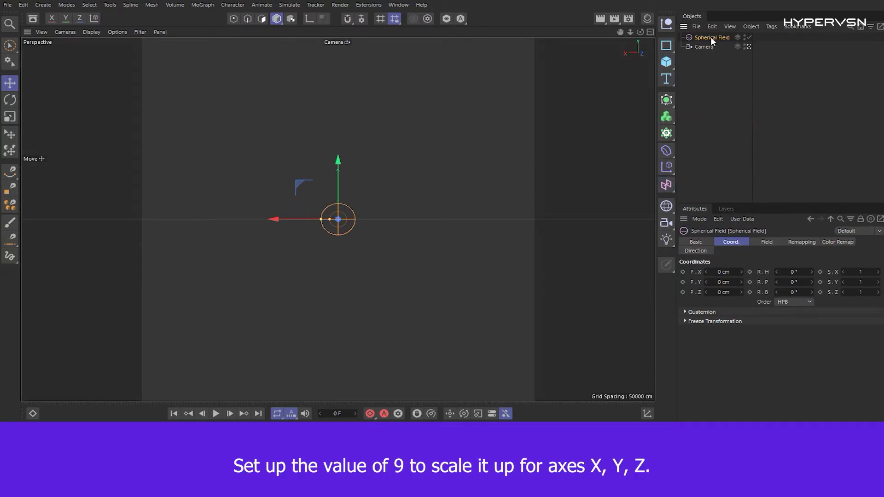
{"action": "left_click", "coordinate": [864, 272]}
{"action": "type", "text": "9"}
{"action": "key", "text": "Return"}
{"action": "left_click", "coordinate": [861, 282]}
{"action": "type", "text": "9"}
{"action": "key", "text": "Return"}
{"action": "left_click", "coordinate": [861, 292]}
{"action": "key", "text": "Return"}
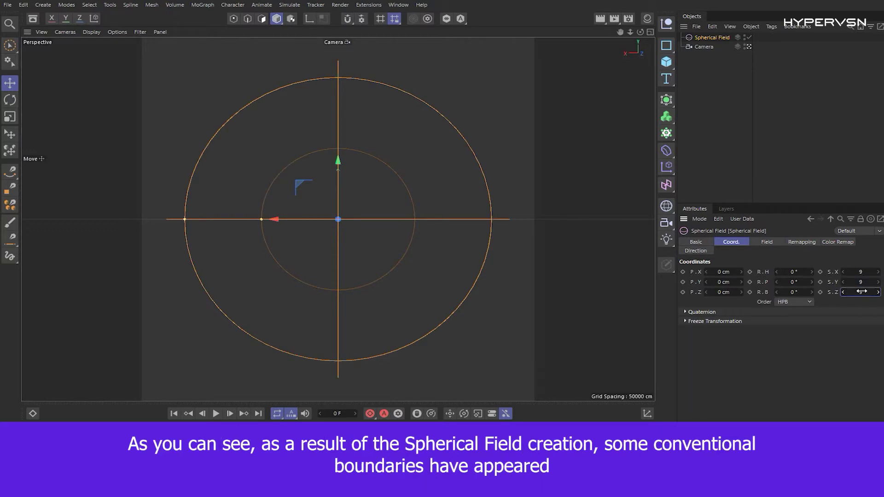
Examine the spherical field and the camera's view cone from outside the camera, and return to the camera view.
{"action": "left_click", "coordinate": [750, 46]}
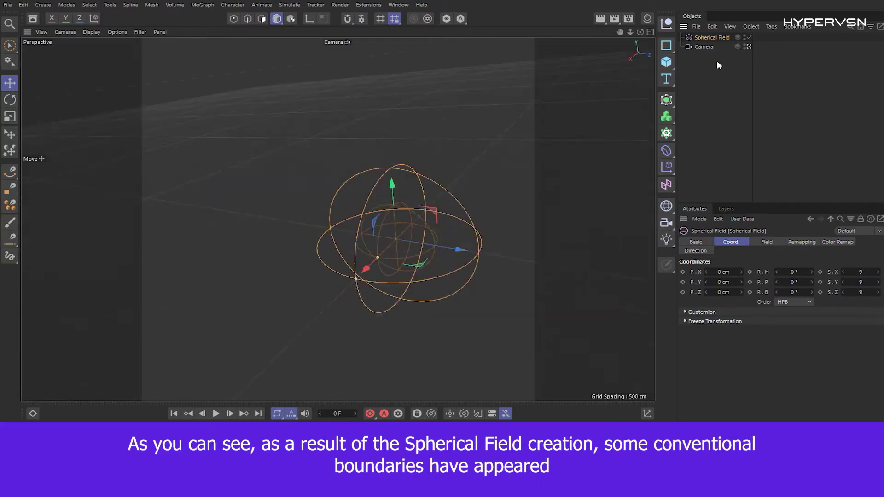
{"action": "scroll", "coordinate": [177, 140], "scroll_direction": "up", "scroll_amount": 5}
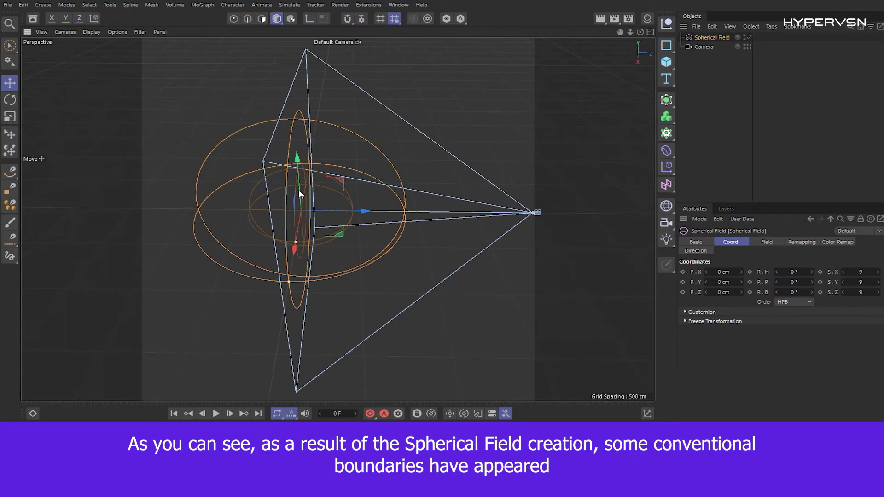
{"action": "left_click_drag", "start_coordinate": [399, 194], "coordinate": [260, 202], "text": "alt"}
{"action": "left_click", "coordinate": [750, 47]}
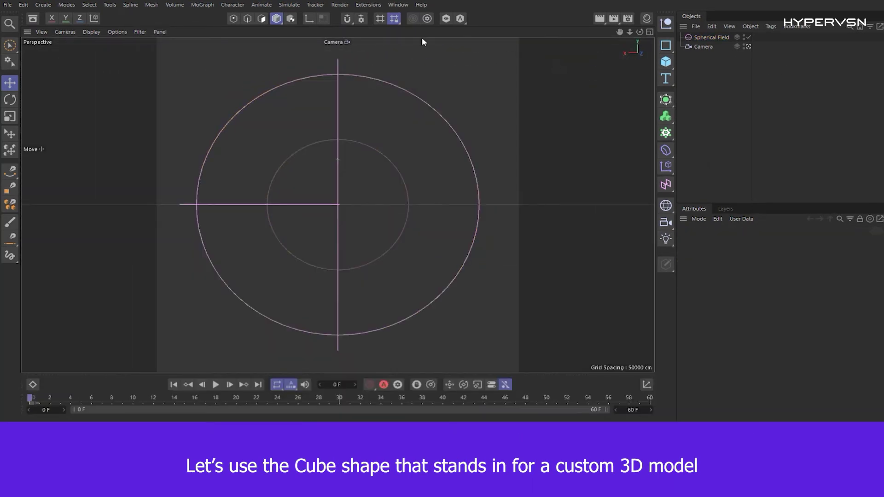
Add a Cube primitive to the scene as a stand-in for the 3D model.
{"action": "left_click", "coordinate": [666, 61]}
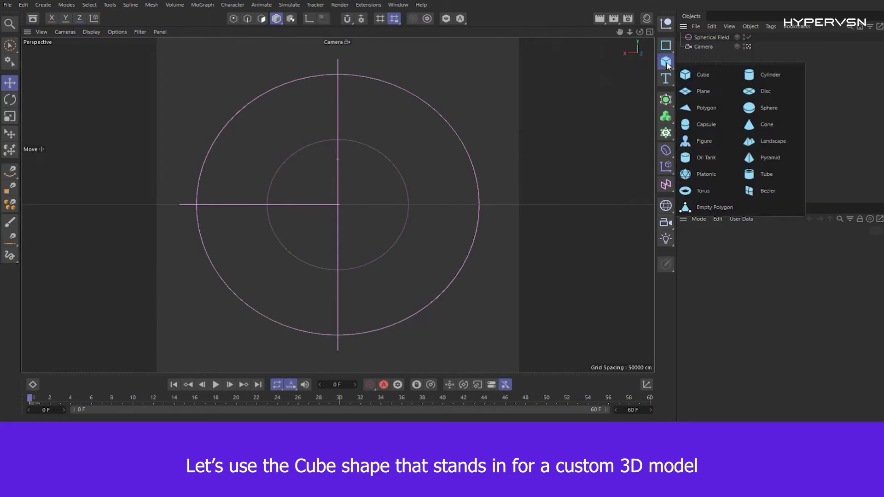
{"action": "left_click", "coordinate": [710, 79]}
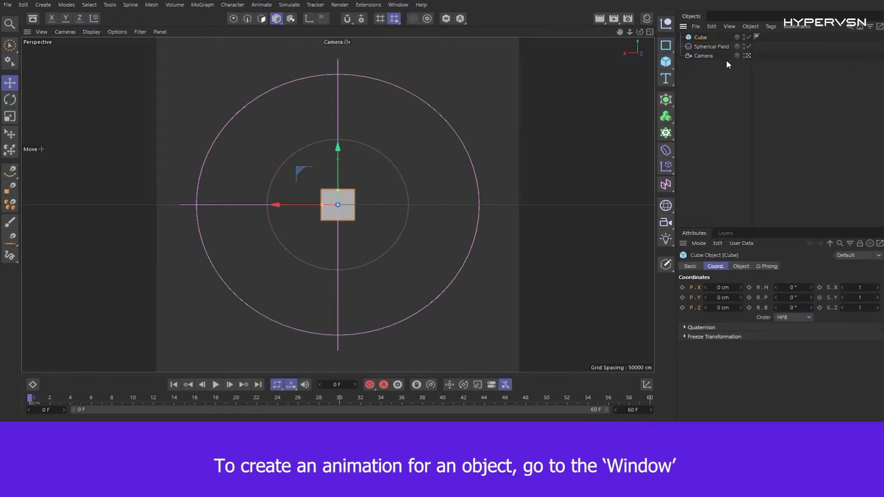
Open the Take Manager and dock it above the Object Manager.
{"action": "left_click", "coordinate": [399, 5]}
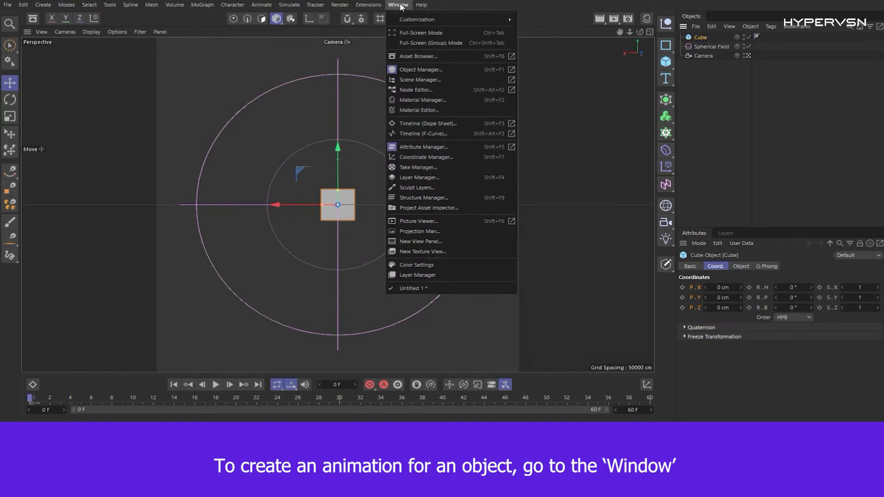
{"action": "left_click", "coordinate": [428, 167]}
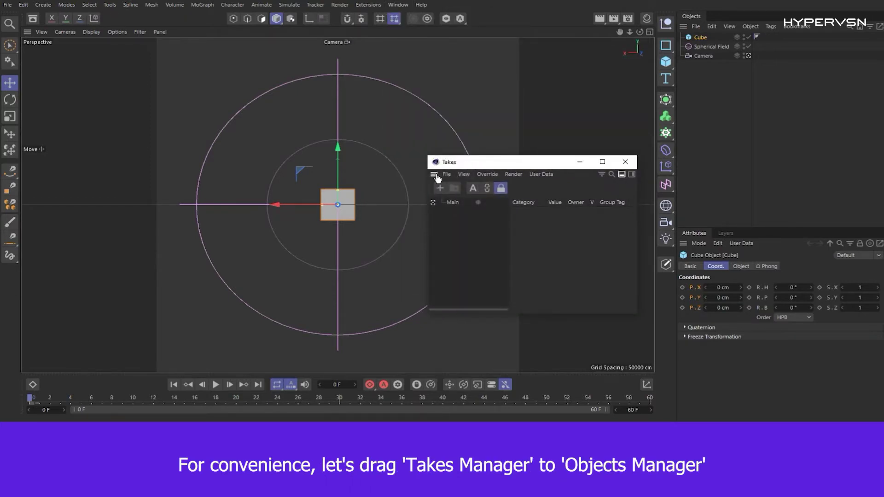
{"action": "left_click_drag", "start_coordinate": [437, 179], "coordinate": [719, 21]}
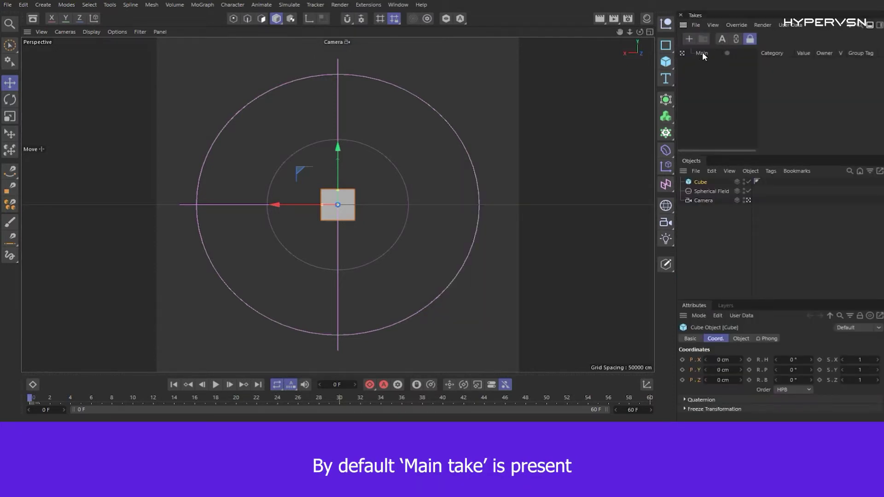
Add a new take under Main and name it Take 1.
{"action": "left_click", "coordinate": [688, 38]}
{"action": "double_click", "coordinate": [720, 62]}
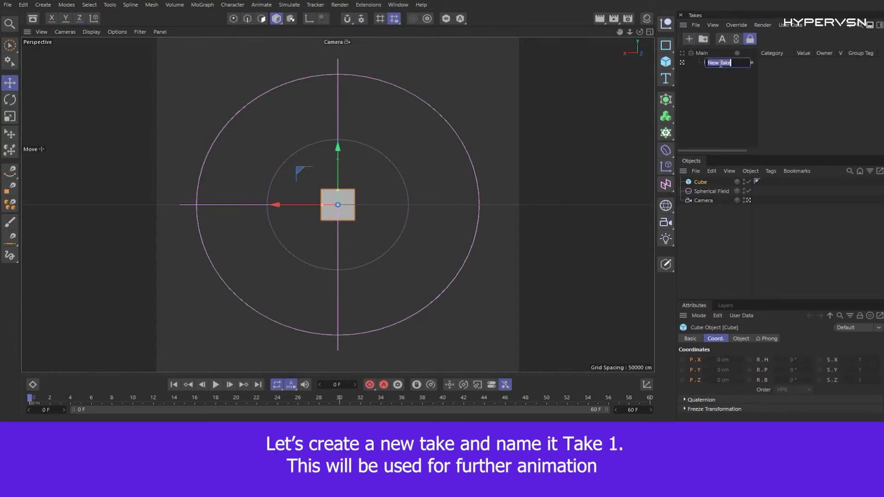
{"action": "type", "text": "Take 1"}
{"action": "key", "text": "Return"}
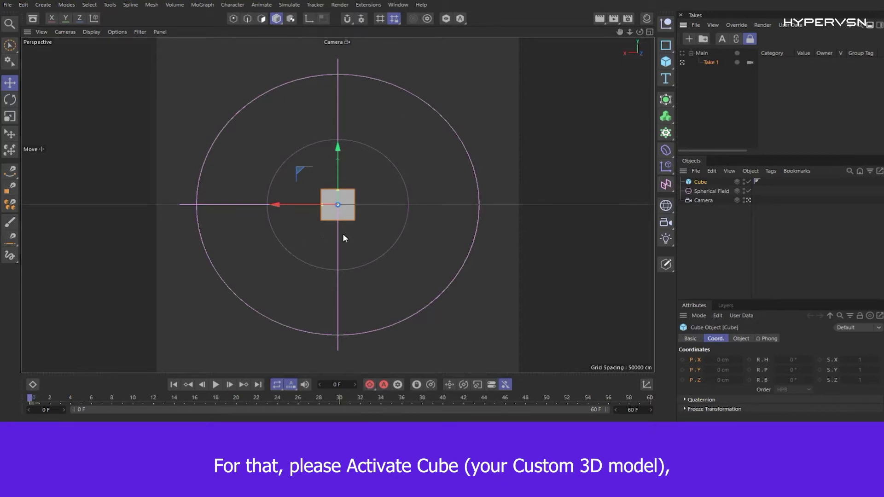
Override the cube's coordinates in Take 1 and record a keyframe for it at frame 0.
{"action": "left_click", "coordinate": [701, 183]}
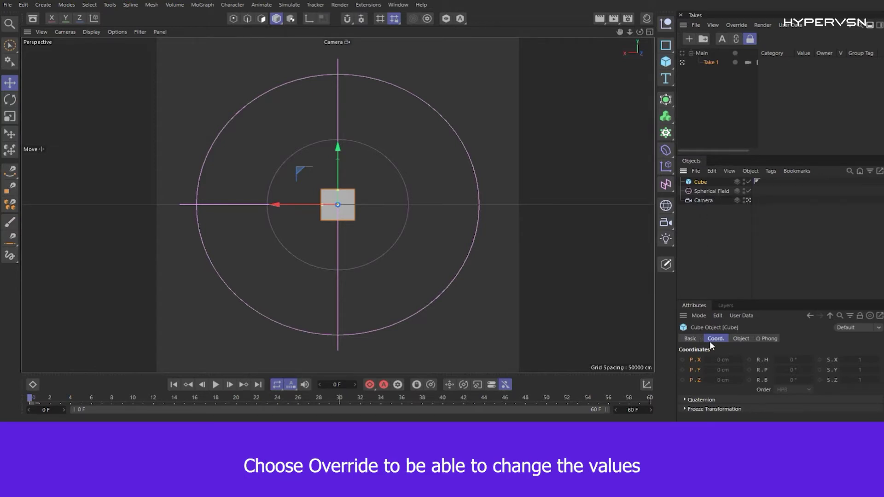
{"action": "right_click", "coordinate": [682, 358]}
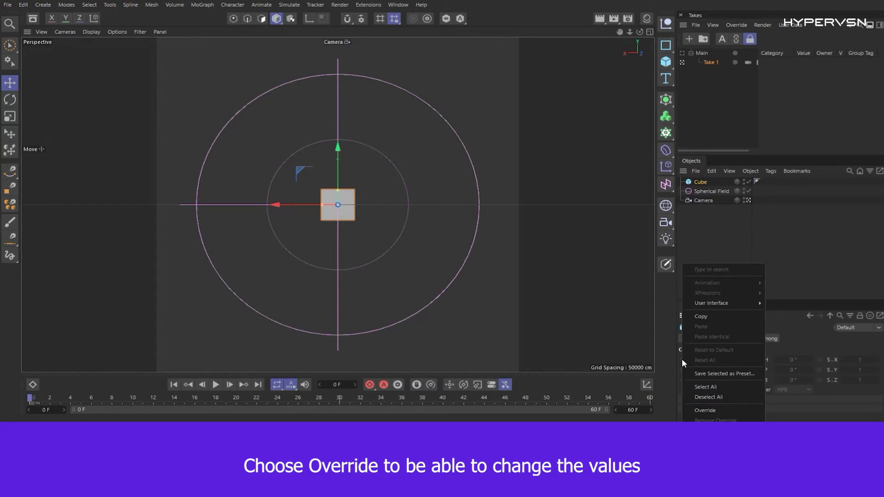
{"action": "left_click", "coordinate": [701, 410]}
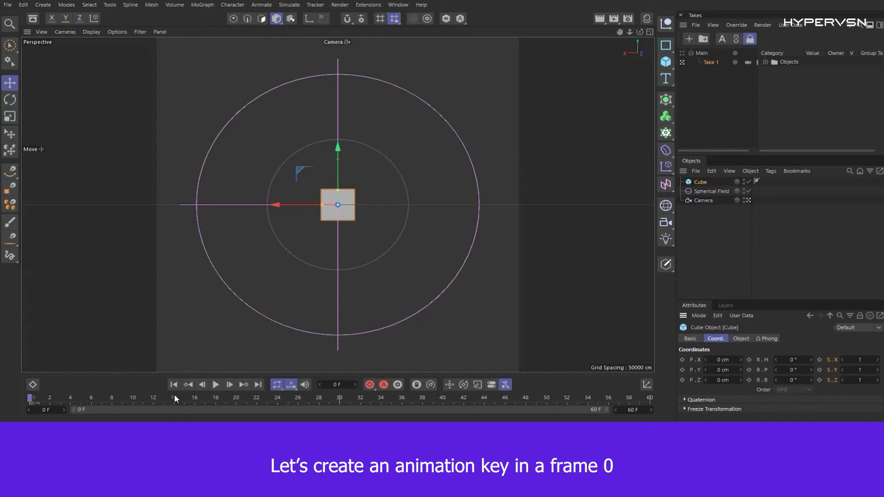
{"action": "left_click", "coordinate": [370, 385]}
At frame 30, move the cube along the X axis to about -680 cm and record a keyframe.
{"action": "left_click", "coordinate": [257, 402]}
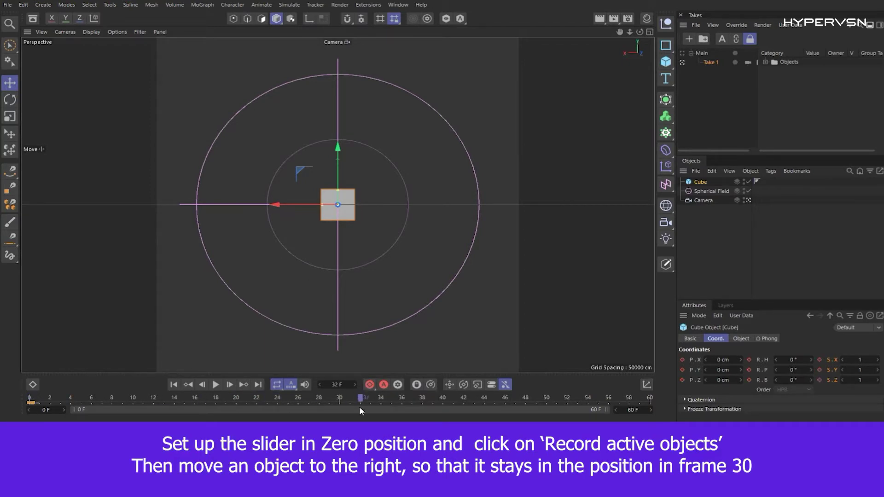
{"action": "left_click_drag", "start_coordinate": [276, 205], "coordinate": [383, 206]}
{"action": "left_click", "coordinate": [370, 385]}
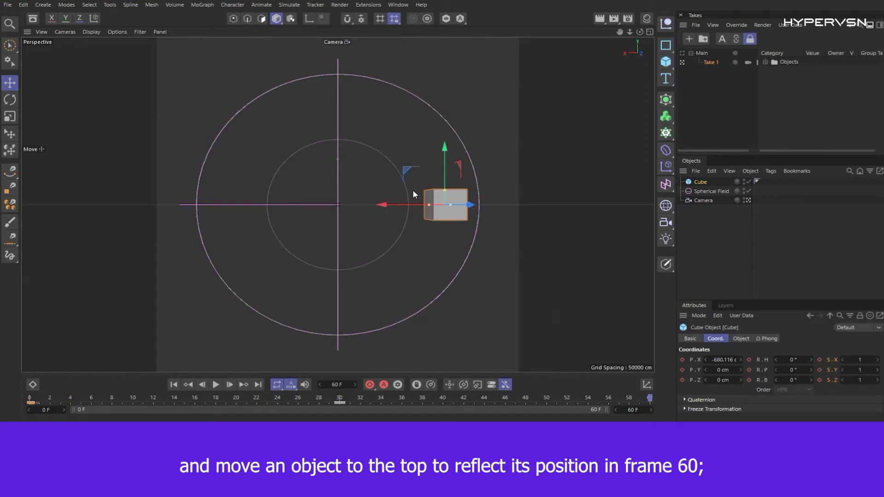
At frame 60, move the cube up to 0 cm on X and 600 cm on Y, and record a keyframe.
{"action": "left_click_drag", "start_coordinate": [390, 215], "coordinate": [335, 200]}
{"action": "left_click_drag", "start_coordinate": [282, 203], "coordinate": [273, 203]}
{"action": "left_click_drag", "start_coordinate": [340, 148], "coordinate": [341, 61]}
{"action": "double_click", "coordinate": [722, 360]}
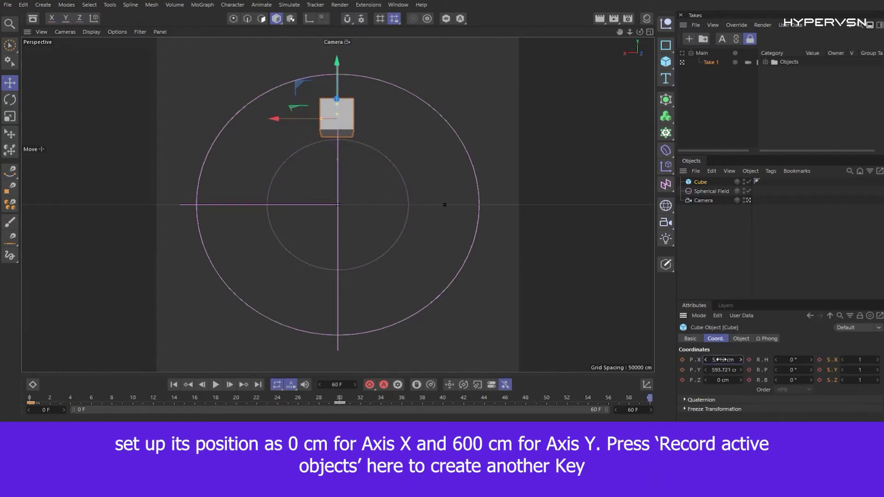
{"action": "type", "text": "0"}
{"action": "key", "text": "Return"}
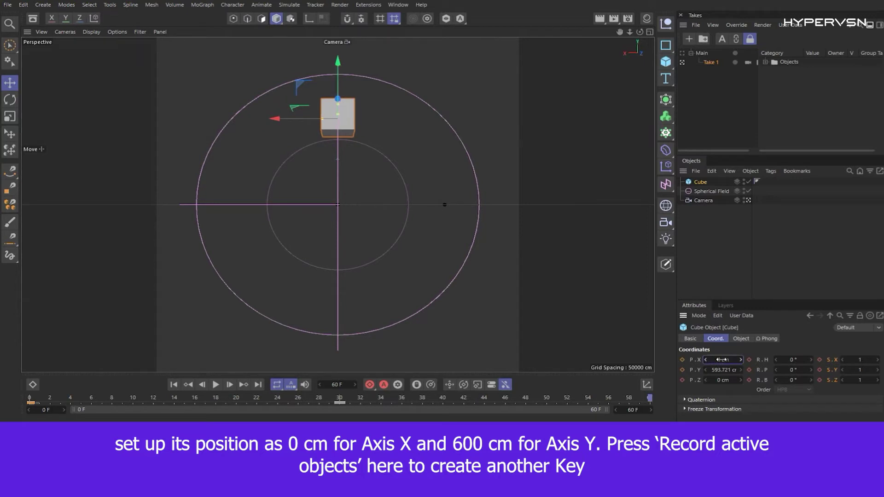
{"action": "double_click", "coordinate": [727, 371]}
{"action": "type", "text": "600"}
{"action": "key", "text": "Return"}
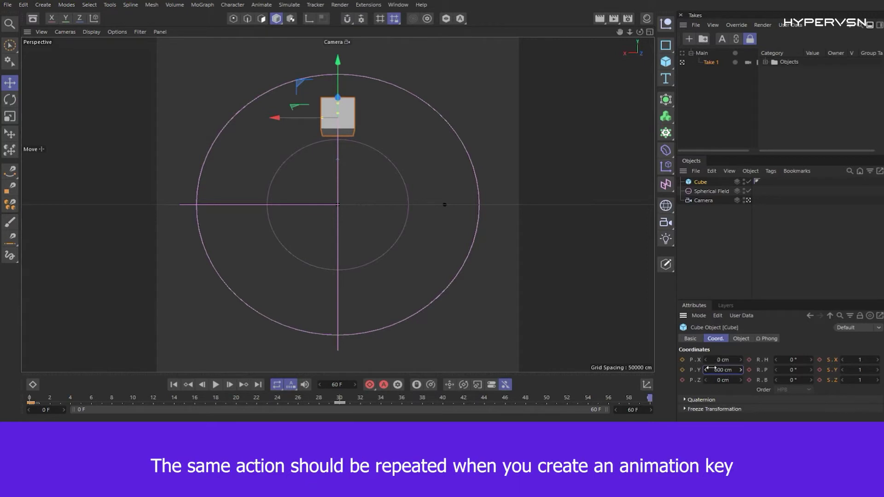
{"action": "left_click", "coordinate": [370, 385]}
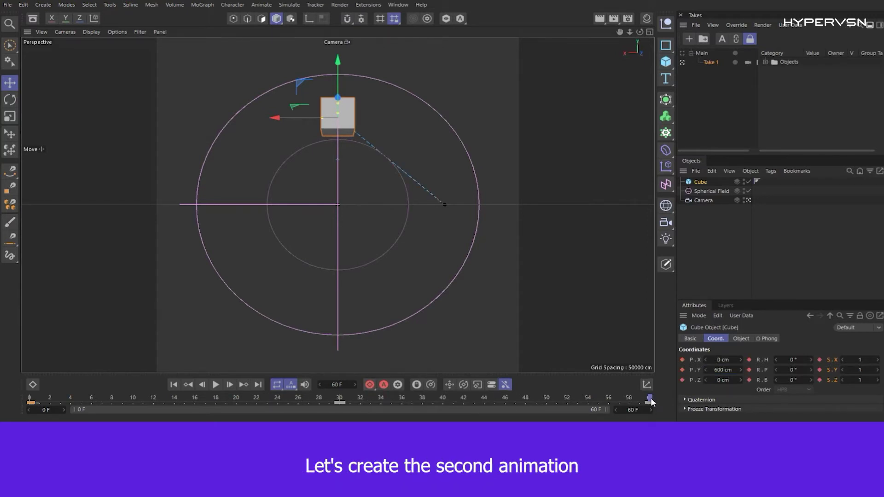
Scrub through Take 1's animation from frame 0 to frame 60 to check the cube's motion.
{"action": "key", "text": "shift+f"}
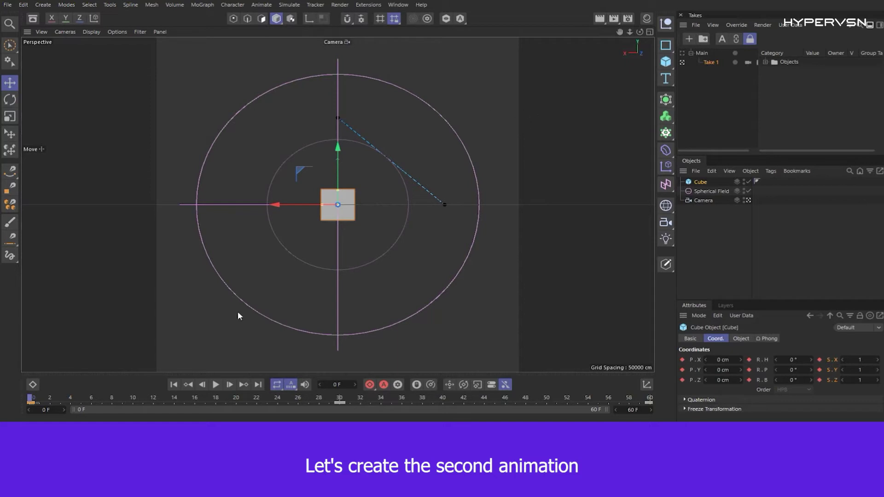
{"action": "left_click_drag", "start_coordinate": [241, 399], "coordinate": [649, 401]}
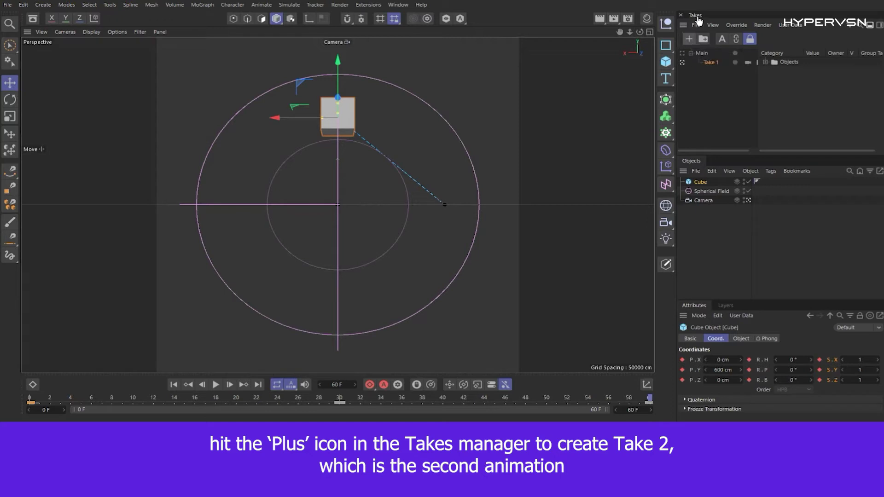
Add a second take under Main and name it Take 2.
{"action": "left_click", "coordinate": [691, 40]}
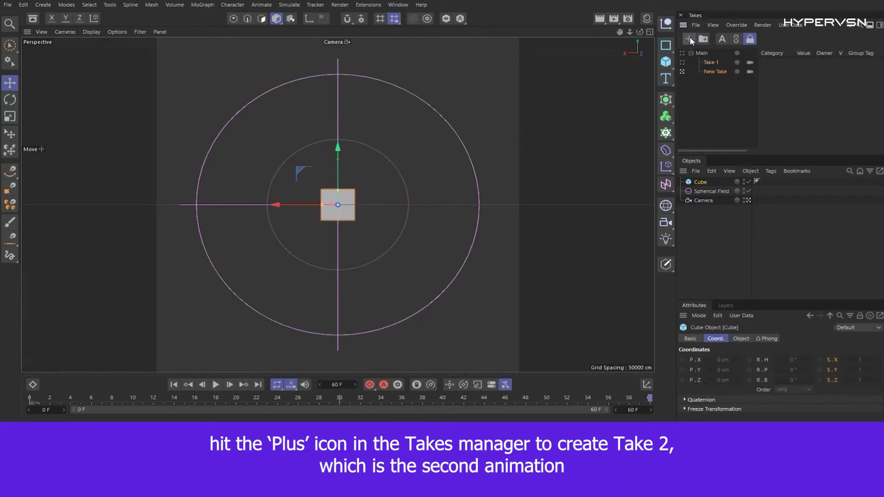
{"action": "double_click", "coordinate": [713, 72]}
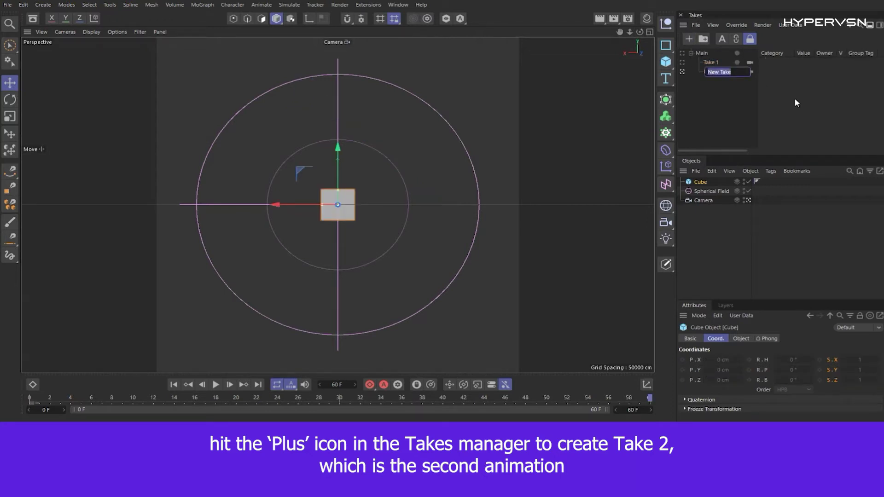
{"action": "type", "text": "Take 2"}
{"action": "key", "text": "Return"}
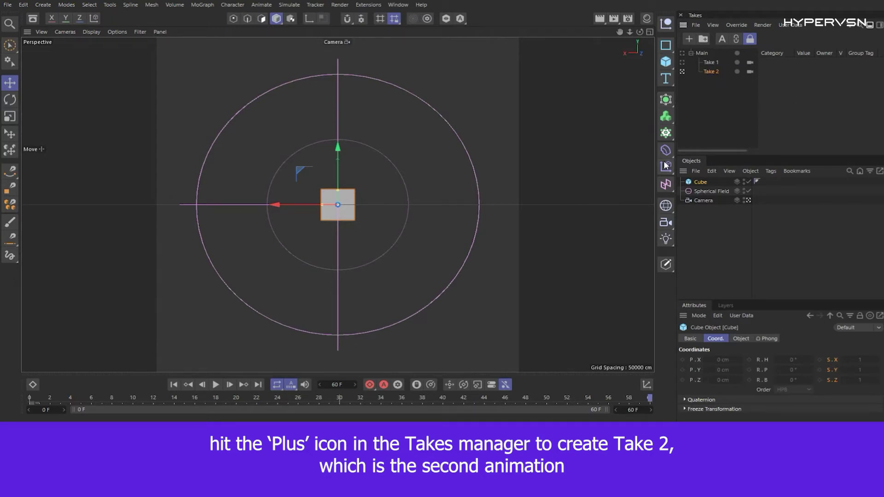
Switch between both takes to compare them, and check the cube's final position coordinates at frame 60 in Take 1.
{"action": "left_click", "coordinate": [682, 63]}
{"action": "left_click", "coordinate": [682, 71]}
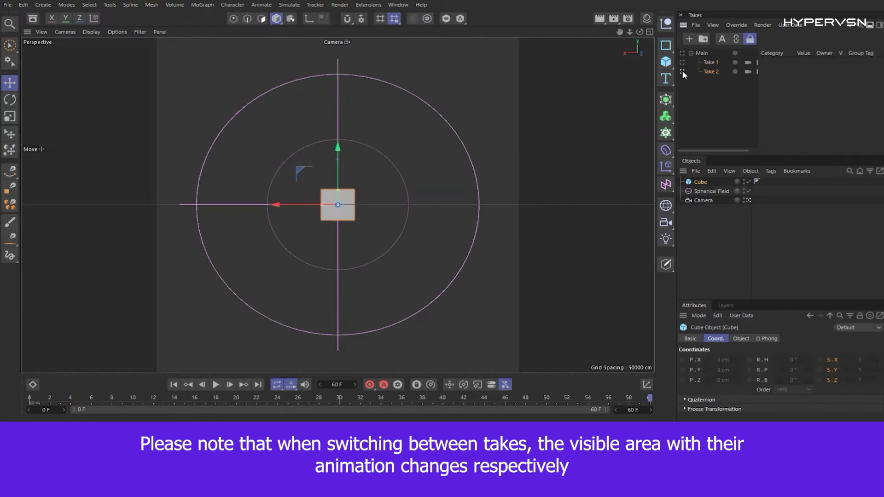
{"action": "left_click", "coordinate": [683, 62]}
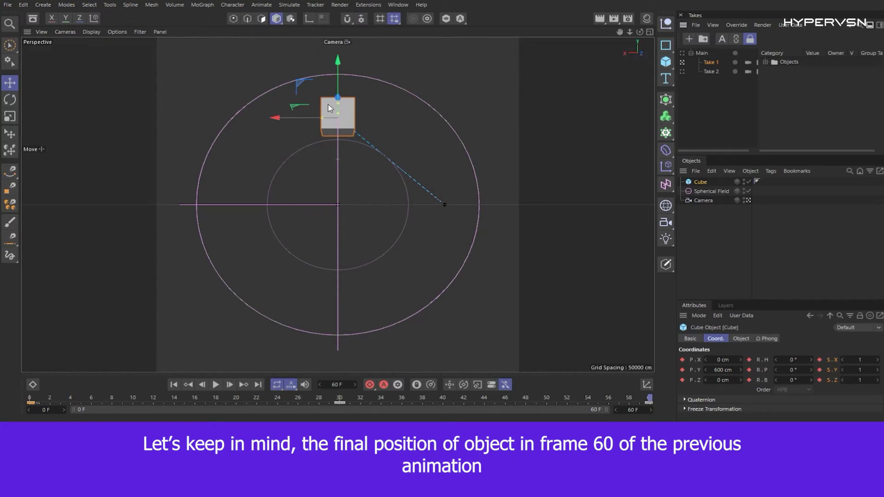
{"action": "left_click", "coordinate": [723, 369]}
{"action": "left_click", "coordinate": [728, 380]}
Activate Take 2, return to frame 0 and override the cube's position coordinates.
{"action": "left_click", "coordinate": [682, 72]}
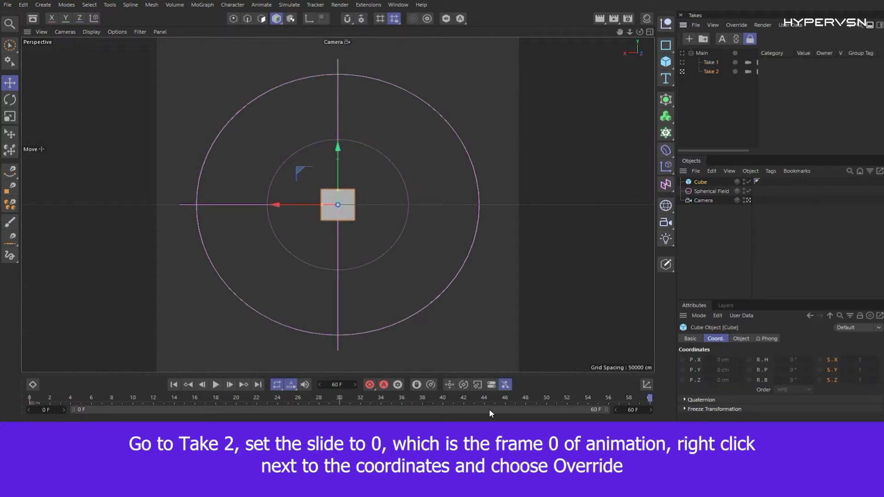
{"action": "left_click_drag", "start_coordinate": [560, 402], "coordinate": [23, 401]}
{"action": "right_click", "coordinate": [689, 358]}
{"action": "left_click", "coordinate": [712, 413]}
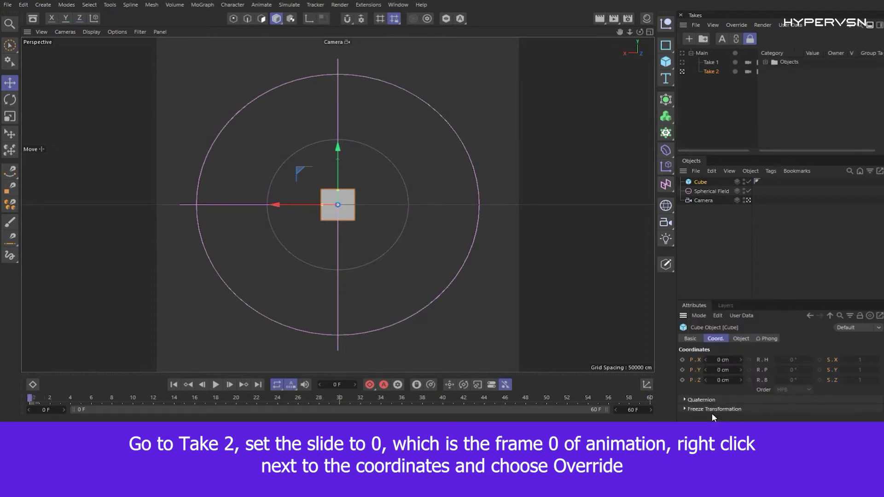
Set the cube's Y position to 600 cm, keeping X at 0 cm, and record a keyframe at frame 0 of Take 2.
{"action": "left_click", "coordinate": [729, 361]}
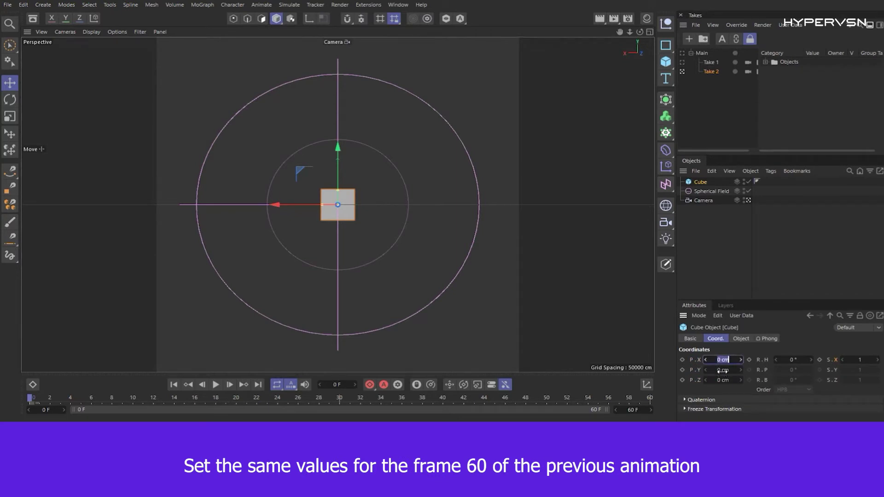
{"action": "left_click", "coordinate": [723, 371]}
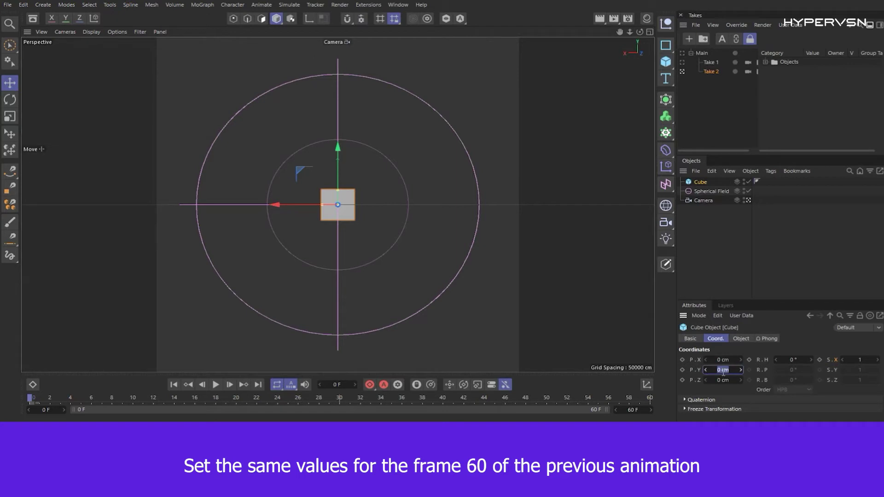
{"action": "type", "text": "600"}
{"action": "key", "text": "Return"}
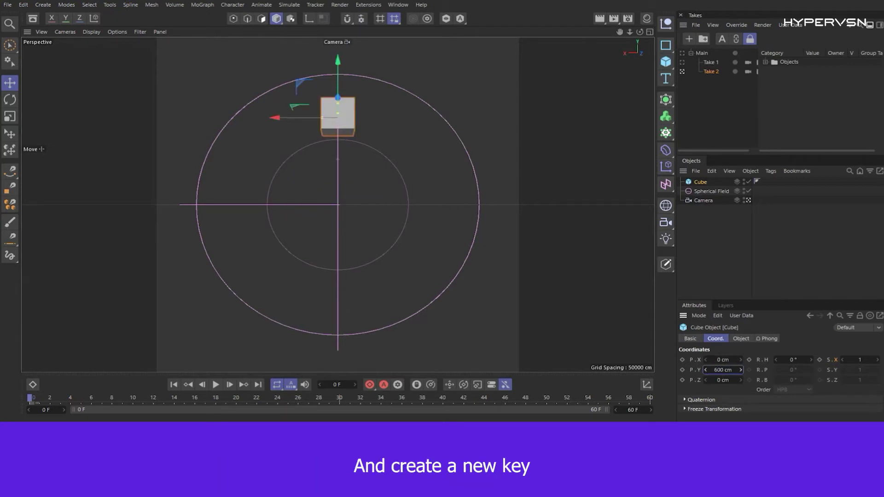
{"action": "left_click", "coordinate": [373, 386]}
At frame 30, move the cube to about 670 cm on X and 22 cm on Y, and record a keyframe.
{"action": "left_click", "coordinate": [167, 399]}
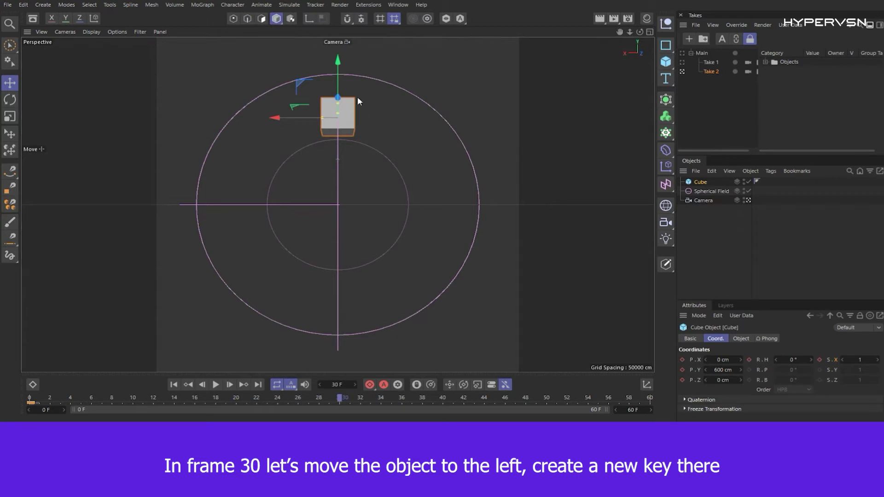
{"action": "left_click_drag", "start_coordinate": [340, 59], "coordinate": [330, 151]}
{"action": "left_click_drag", "start_coordinate": [275, 207], "coordinate": [177, 201]}
{"action": "left_click", "coordinate": [370, 385]}
At frame 46, move the cube to the sphere's lower part, about -4 cm on X and -579 cm on Y, and record a keyframe.
{"action": "left_click_drag", "start_coordinate": [392, 404], "coordinate": [472, 404]}
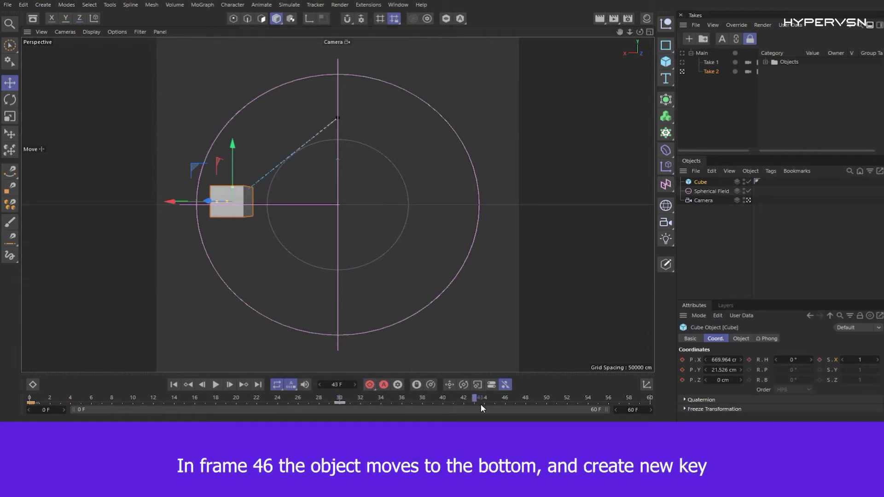
{"action": "left_click_drag", "start_coordinate": [171, 203], "coordinate": [277, 210]}
{"action": "left_click_drag", "start_coordinate": [338, 153], "coordinate": [343, 251]}
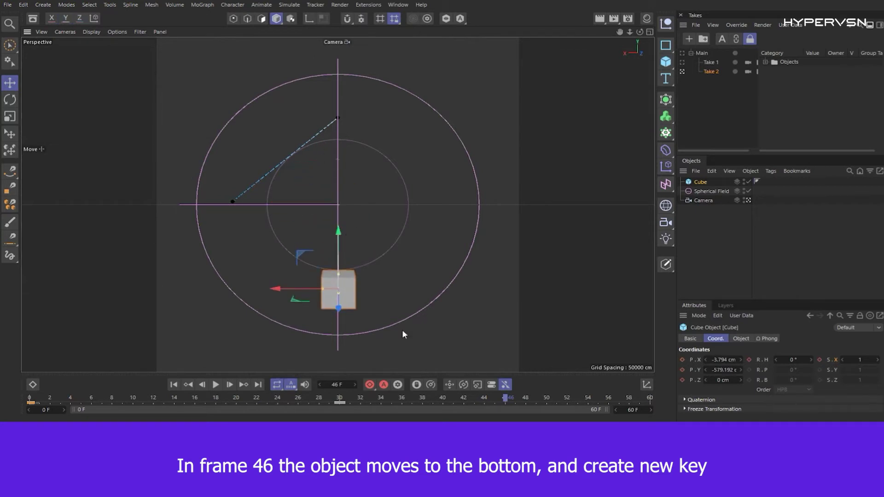
{"action": "left_click", "coordinate": [371, 384]}
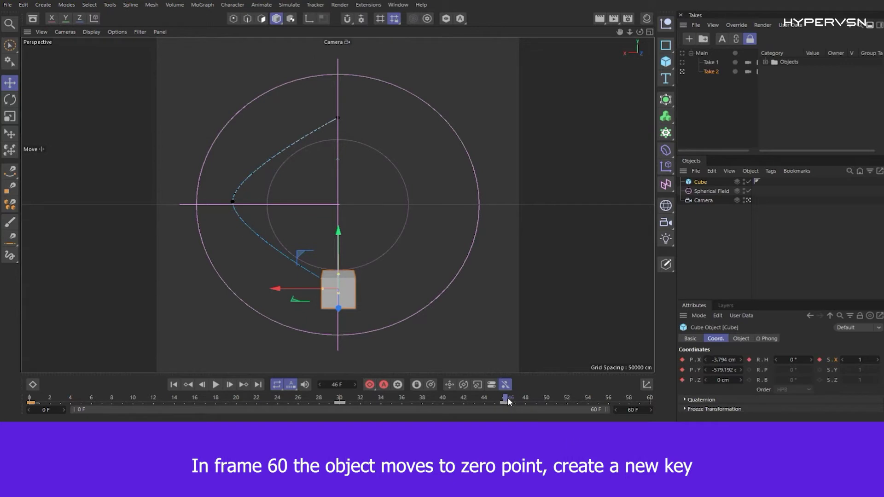
At frame 60, set the cube's position to 0 cm on X, Y and Z, and record a keyframe.
{"action": "left_click", "coordinate": [730, 359]}
{"action": "key", "text": "F9"}
{"action": "left_click", "coordinate": [729, 360]}
{"action": "type", "text": "0"}
{"action": "key", "text": "Return"}
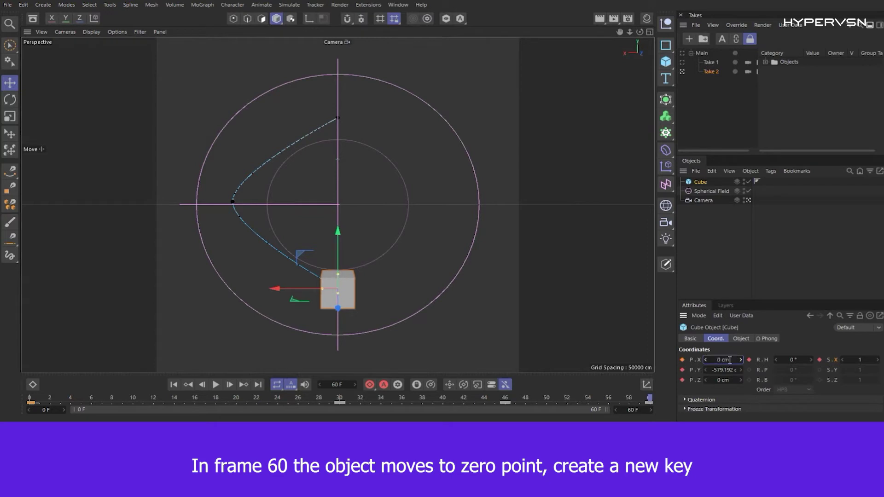
{"action": "left_click", "coordinate": [723, 370]}
{"action": "type", "text": "0"}
{"action": "key", "text": "Return"}
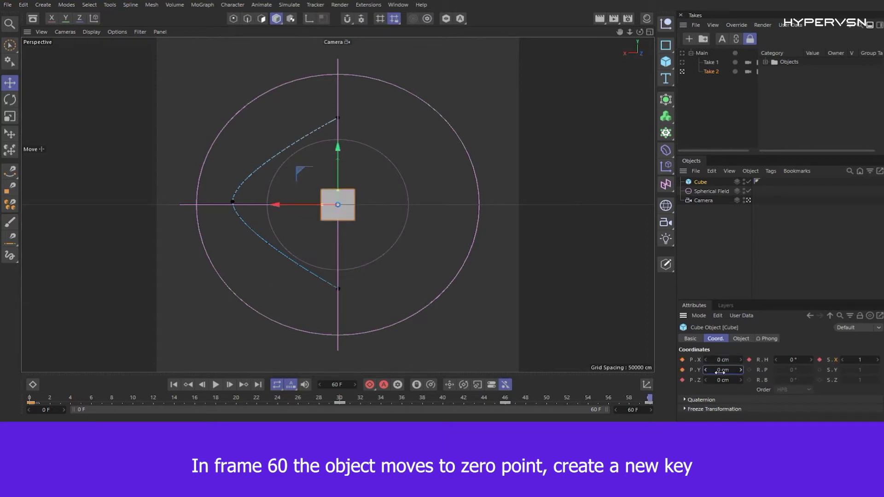
{"action": "left_click", "coordinate": [723, 380]}
{"action": "key", "text": "Return"}
Play Take 2's animation from frame 0 to review the cube's motion, and stop the playback.
{"action": "left_click_drag", "start_coordinate": [644, 399], "coordinate": [12, 399]}
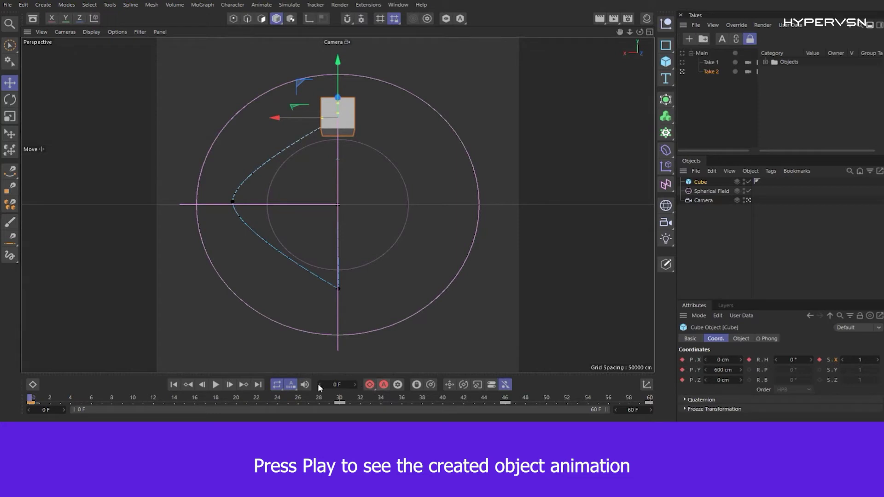
{"action": "left_click", "coordinate": [216, 385]}
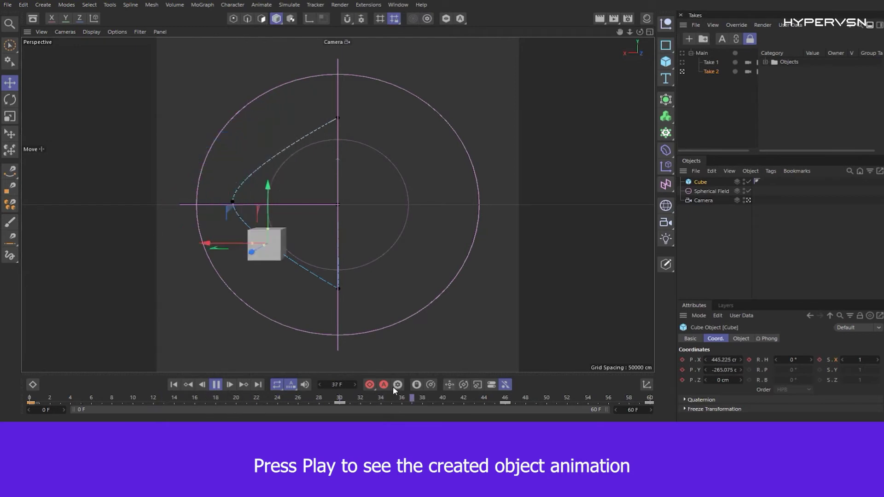
{"action": "left_click", "coordinate": [216, 385]}
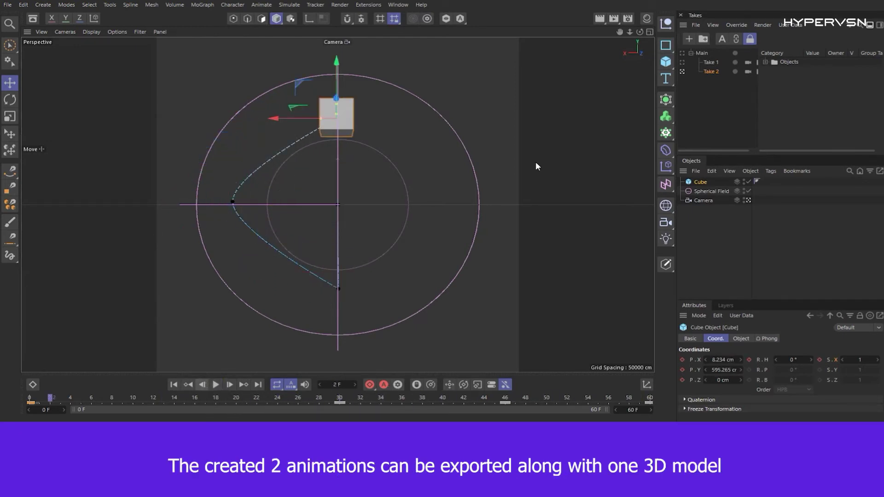
Activate Take 1 and scrub its animation to frame 60 to review the cube's motion, and switch back to Take 2.
{"action": "left_click", "coordinate": [683, 63]}
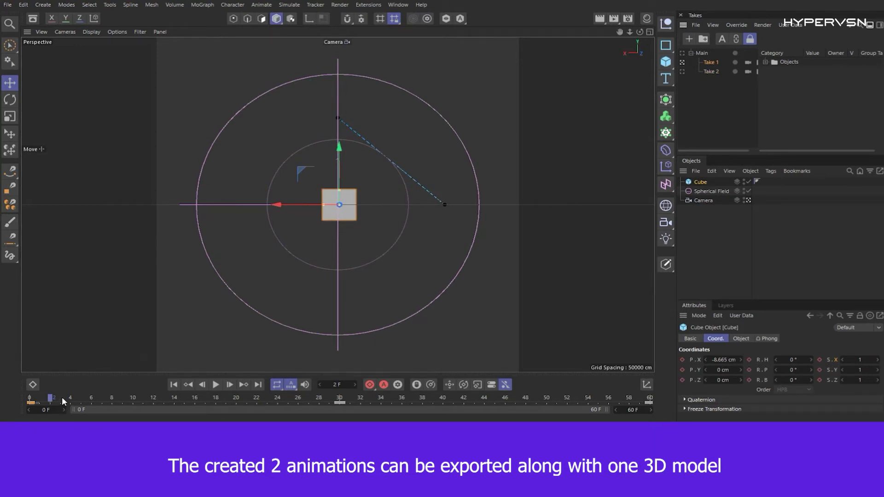
{"action": "left_click_drag", "start_coordinate": [62, 397], "coordinate": [665, 405]}
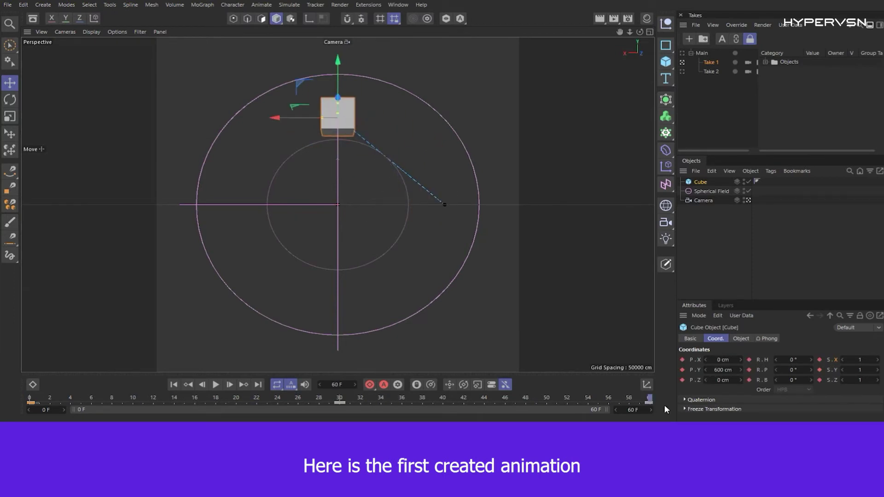
{"action": "left_click", "coordinate": [683, 71]}
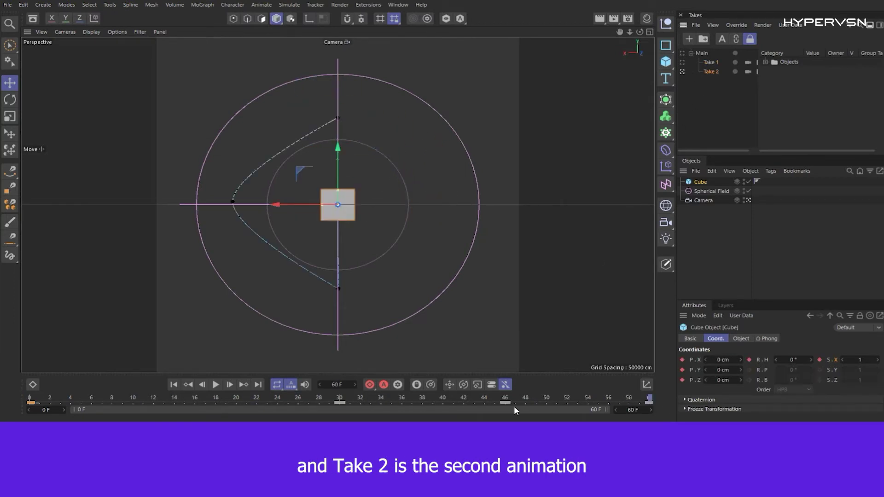
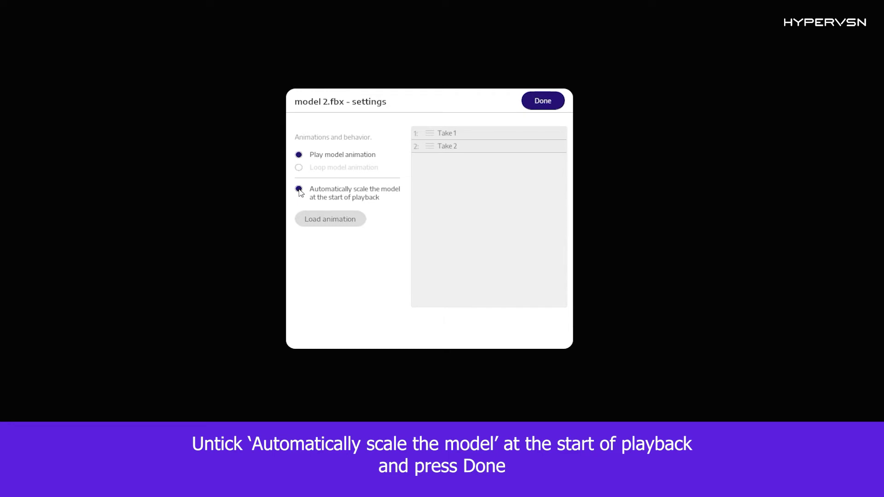
In the HYPERVSN 3D Modeller, accept the animation settings of model 2.fbx and play the model.
{"action": "left_click", "coordinate": [546, 102]}
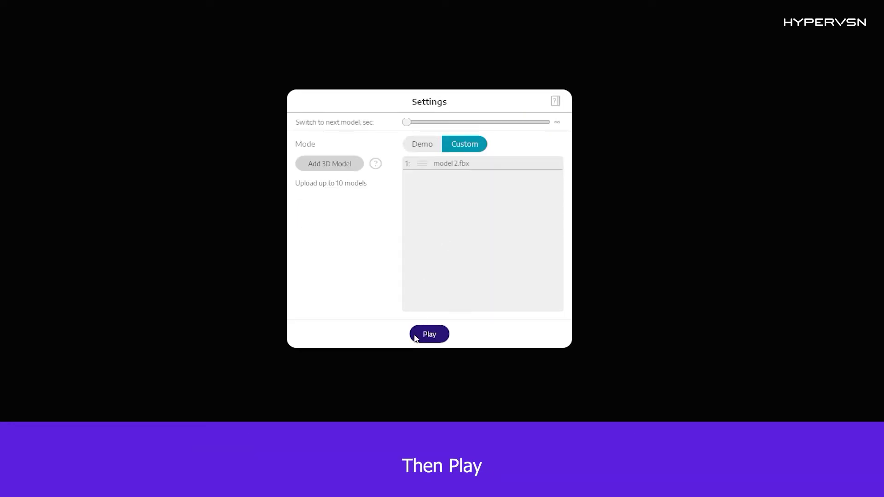
{"action": "left_click", "coordinate": [429, 335]}
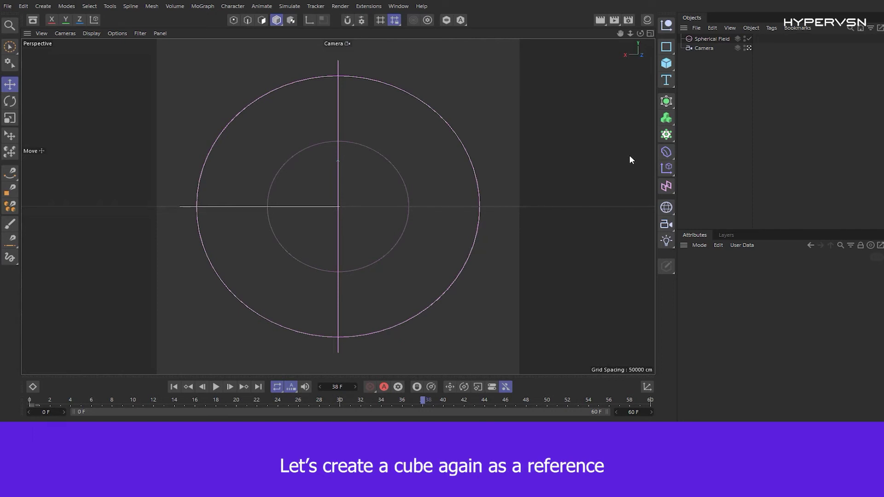
Back in Cinema 4D, add a cube to the scene and record its keyframe at frame 0.
{"action": "left_click", "coordinate": [666, 63]}
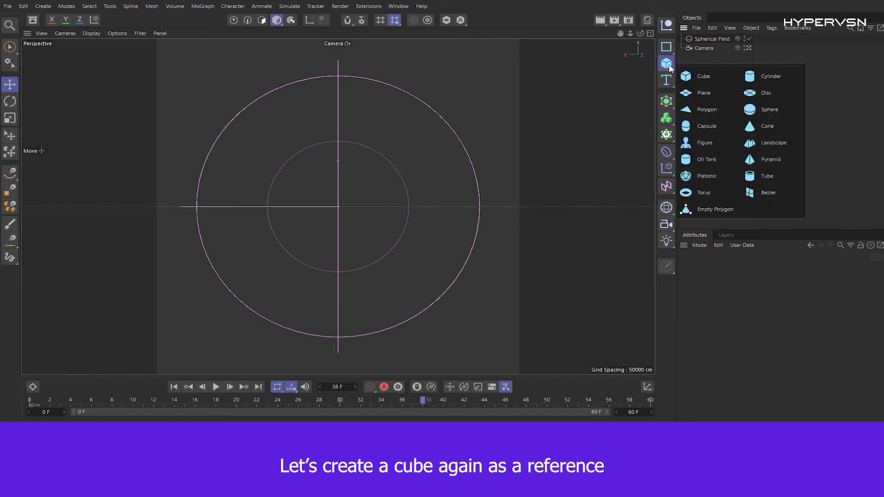
{"action": "left_click", "coordinate": [701, 80]}
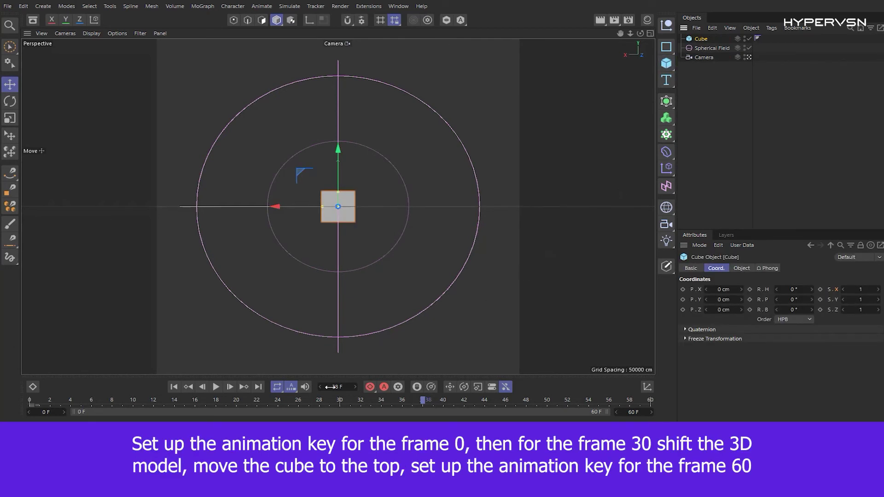
{"action": "key", "text": "shift+f"}
{"action": "left_click", "coordinate": [370, 387]}
At frame 30, move the cube to about -629 cm on X and record a keyframe.
{"action": "left_click", "coordinate": [339, 401]}
{"action": "left_click_drag", "start_coordinate": [276, 206], "coordinate": [374, 207]}
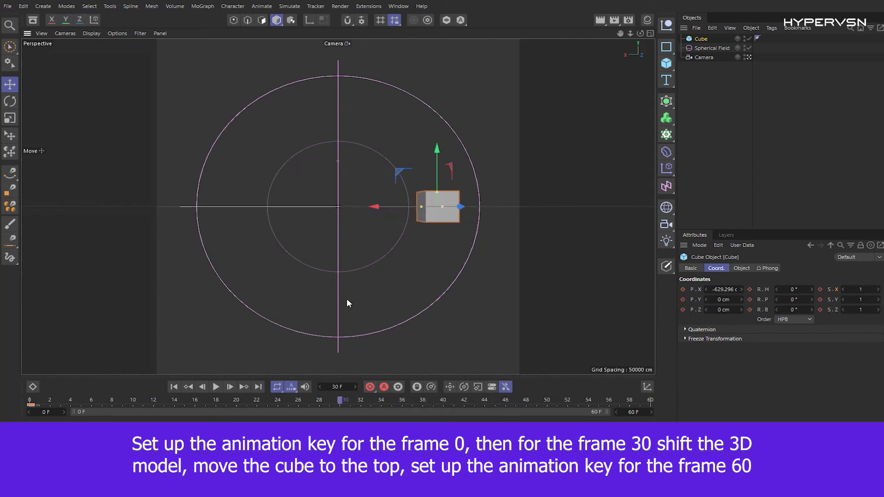
{"action": "left_click", "coordinate": [371, 385]}
At frame 60, move the cube to about -1 cm on X and 515 cm on Y, and record a keyframe.
{"action": "left_click_drag", "start_coordinate": [339, 401], "coordinate": [650, 408]}
{"action": "left_click_drag", "start_coordinate": [375, 205], "coordinate": [277, 130]}
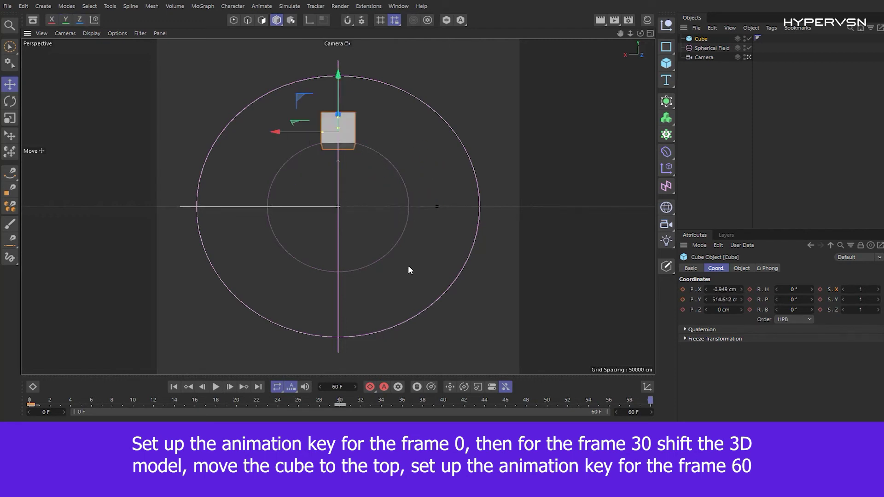
{"action": "left_click", "coordinate": [369, 386]}
{"action": "left_click_drag", "start_coordinate": [632, 405], "coordinate": [650, 405]}
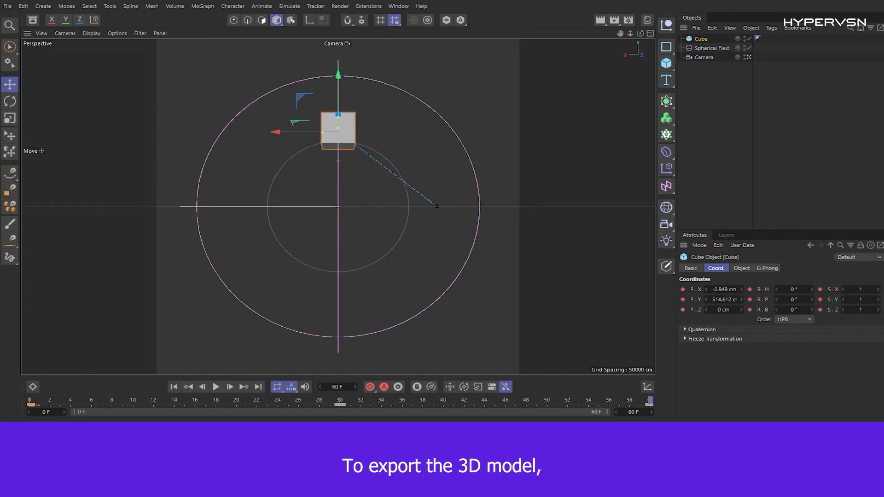
Export the scene as FBX with the existing export settings, saving it as "New model.fbx" in the Model folder.
{"action": "left_click", "coordinate": [7, 6]}
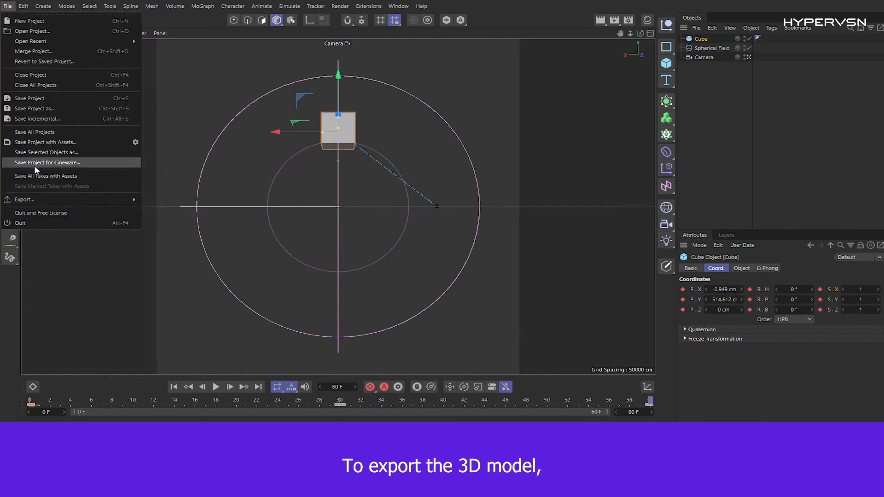
{"action": "mouse_move", "coordinate": [40, 200]}
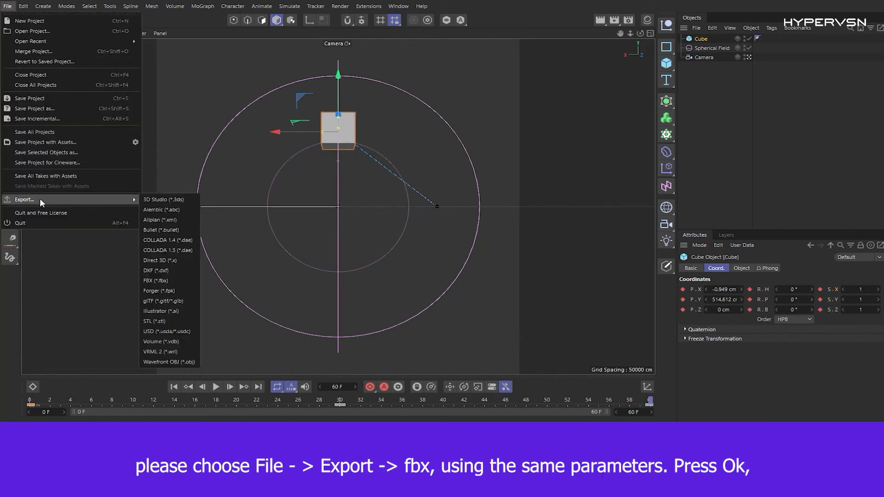
{"action": "left_click", "coordinate": [159, 281]}
{"action": "left_click", "coordinate": [143, 303]}
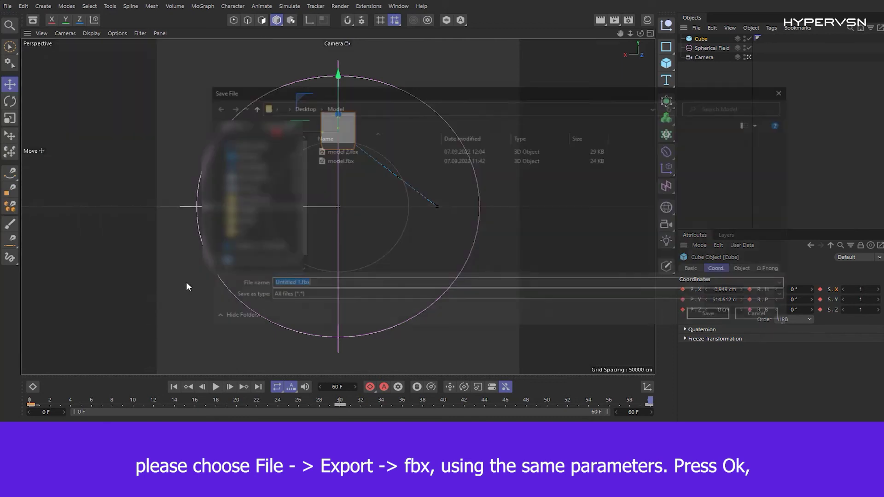
{"action": "left_click", "coordinate": [319, 283]}
{"action": "left_click_drag", "start_coordinate": [295, 284], "coordinate": [231, 287]}
{"action": "type", "text": "New"}
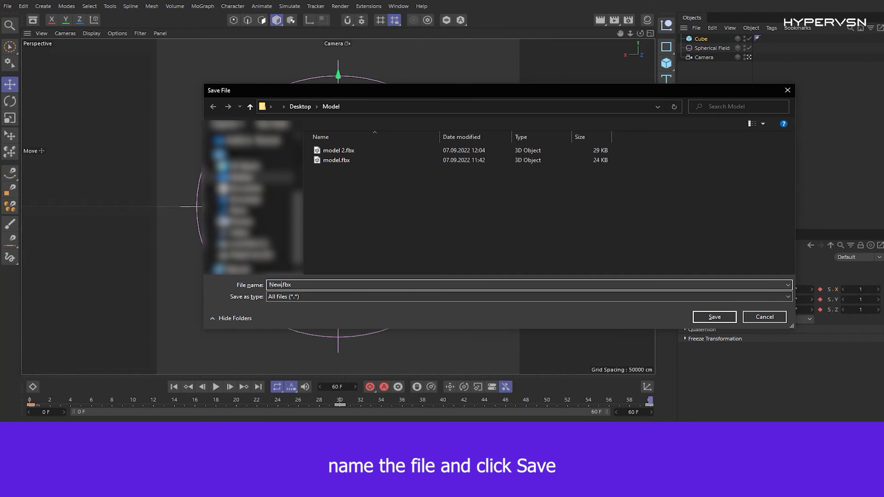
{"action": "type", "text": " model"}
{"action": "left_click", "coordinate": [714, 316]}
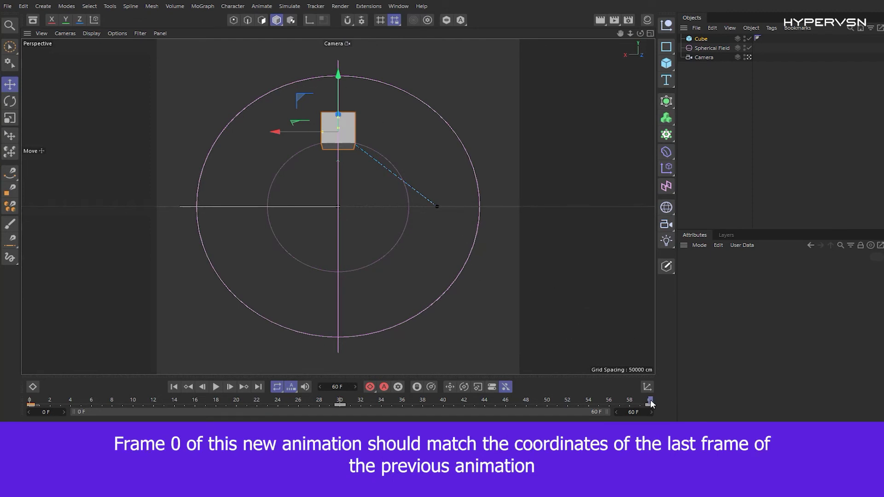
Select the cube, check its X and Y position at frame 60, and copy the Y position value.
{"action": "left_click", "coordinate": [702, 40]}
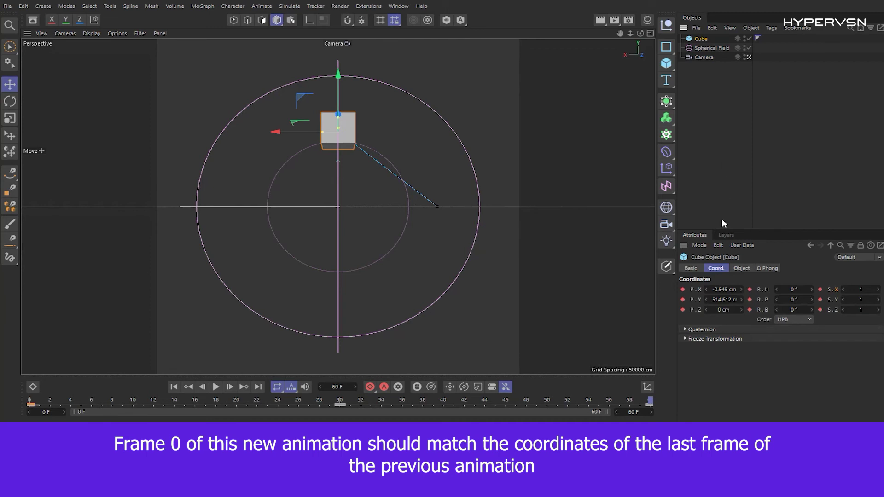
{"action": "left_click", "coordinate": [724, 290]}
{"action": "left_click", "coordinate": [724, 301]}
{"action": "left_click", "coordinate": [723, 291]}
{"action": "left_click", "coordinate": [724, 300]}
{"action": "key", "text": "ctrl+c"}
Delete the cube's keyframes at frames 60, 30 and 0.
{"action": "left_click", "coordinate": [649, 406]}
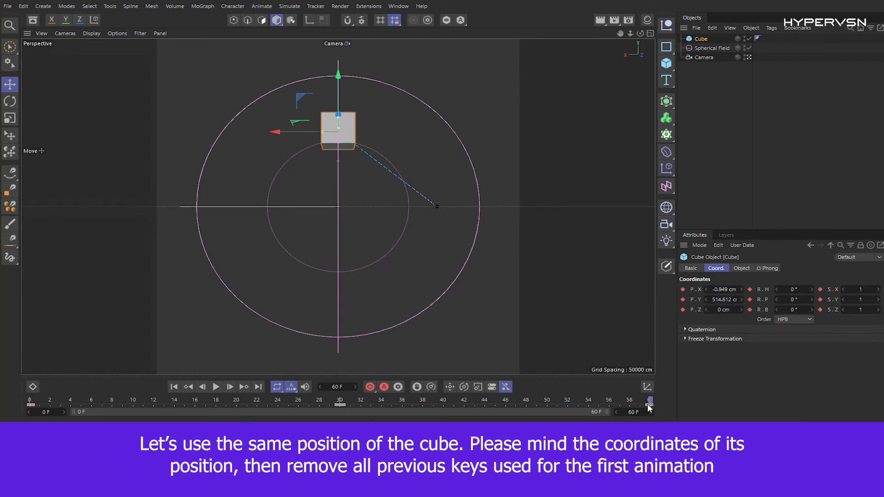
{"action": "key", "text": "Delete"}
{"action": "left_click", "coordinate": [339, 404]}
{"action": "key", "text": "Delete"}
{"action": "left_click", "coordinate": [30, 402]}
{"action": "left_click", "coordinate": [32, 406]}
{"action": "key", "text": "Delete"}
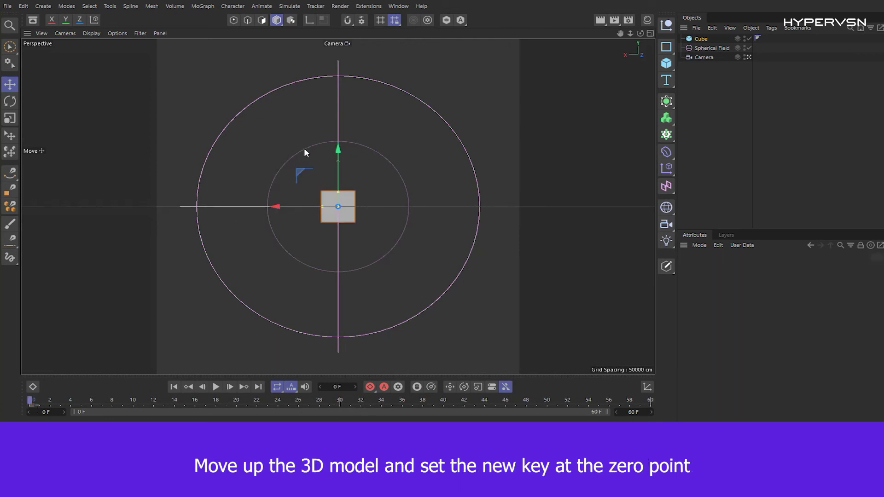
At frame 0, set the cube's position to 0.9 cm on X and 514.612 cm on Y, and record a keyframe.
{"action": "left_click_drag", "start_coordinate": [339, 155], "coordinate": [340, 50]}
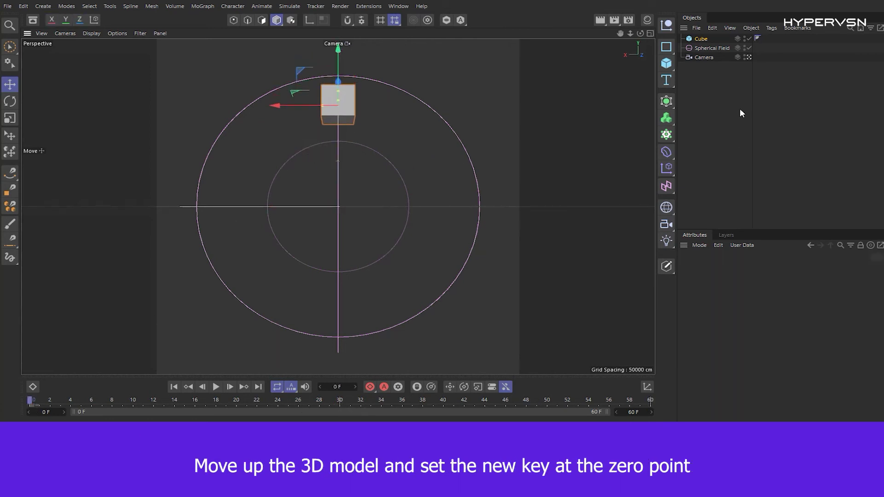
{"action": "left_click", "coordinate": [708, 39]}
{"action": "double_click", "coordinate": [729, 302]}
{"action": "key", "text": "ctrl+v"}
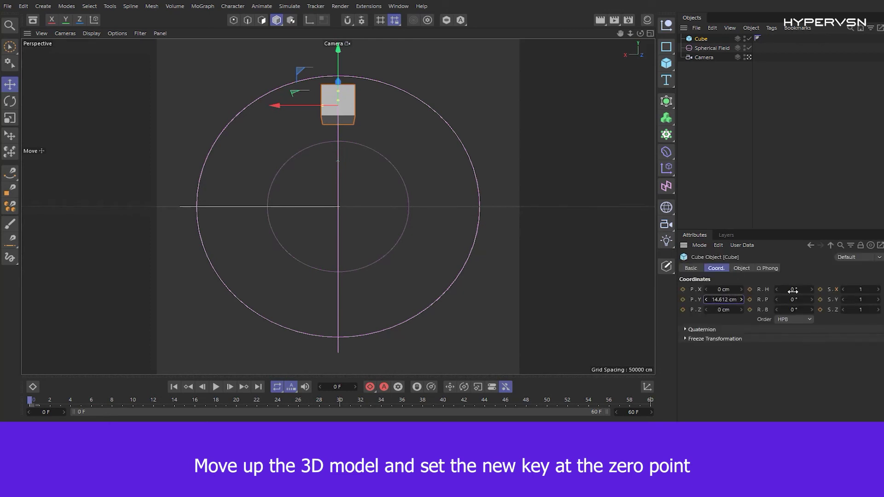
{"action": "key", "text": "Return"}
{"action": "double_click", "coordinate": [727, 290]}
{"action": "type", "text": "0.9"}
{"action": "key", "text": "Return"}
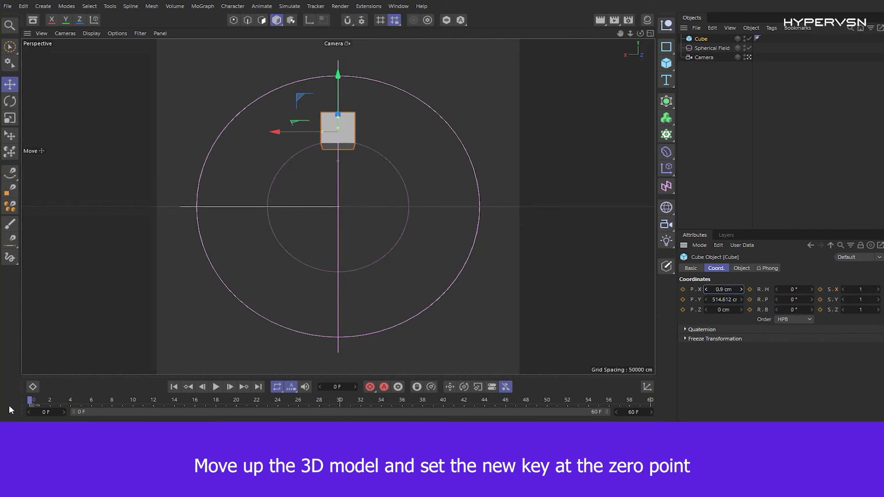
{"action": "left_click", "coordinate": [371, 387]}
At frame 30, move the cube down and to the left of the sphere's center, about 94 cm on Y, and record a keyframe.
{"action": "left_click", "coordinate": [235, 409]}
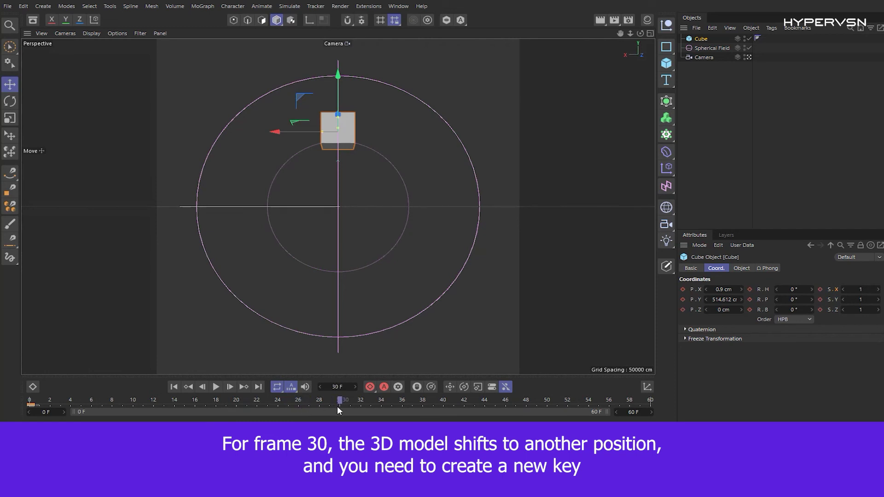
{"action": "left_click_drag", "start_coordinate": [338, 124], "coordinate": [182, 192]}
{"action": "left_click", "coordinate": [370, 387]}
At frame 60, set the cube's position to 0 cm on X and Y, and record a keyframe.
{"action": "left_click_drag", "start_coordinate": [359, 402], "coordinate": [651, 401]}
{"action": "left_click_drag", "start_coordinate": [182, 189], "coordinate": [275, 195]}
{"action": "double_click", "coordinate": [723, 289]}
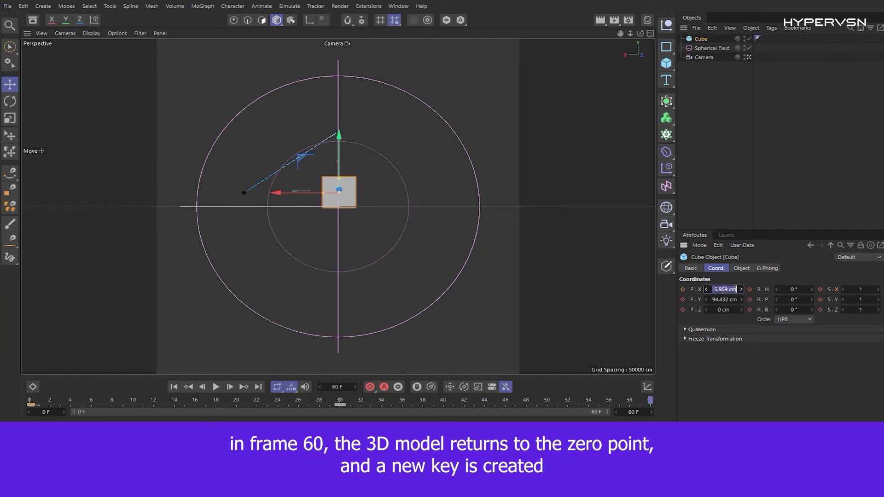
{"action": "type", "text": "0"}
{"action": "key", "text": "Return"}
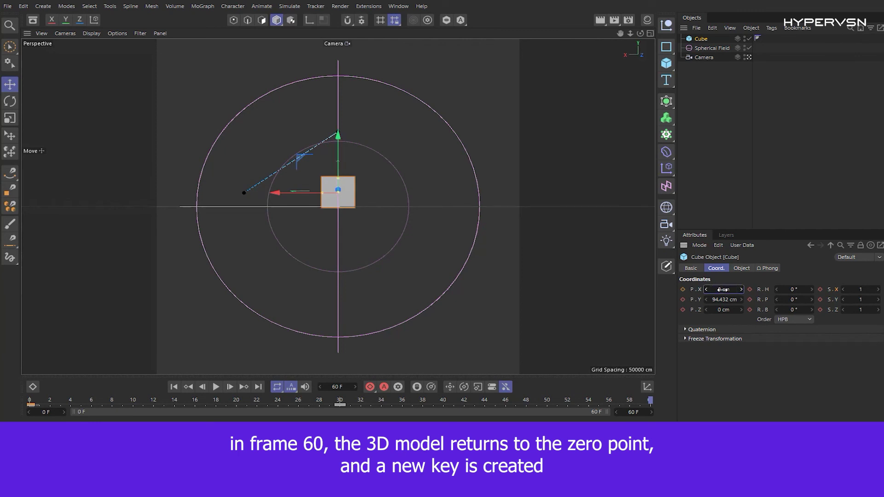
{"action": "double_click", "coordinate": [719, 299]}
{"action": "type", "text": "0"}
{"action": "key", "text": "Return"}
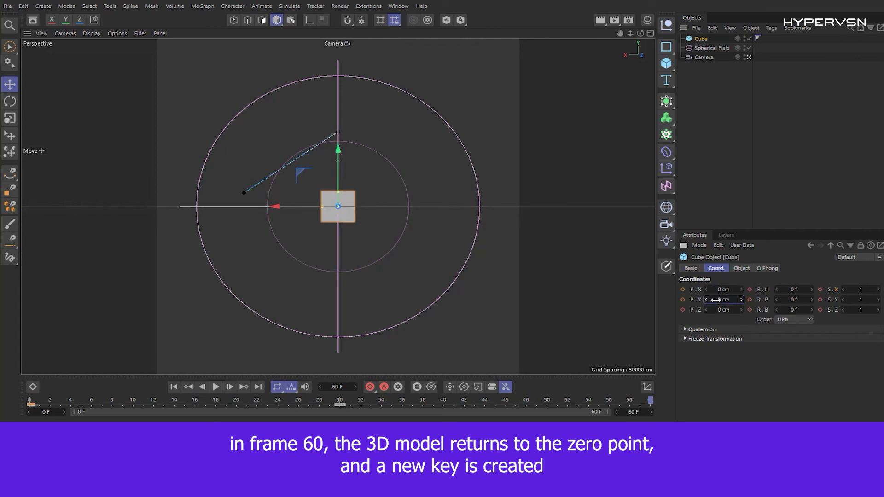
{"action": "left_click", "coordinate": [373, 386]}
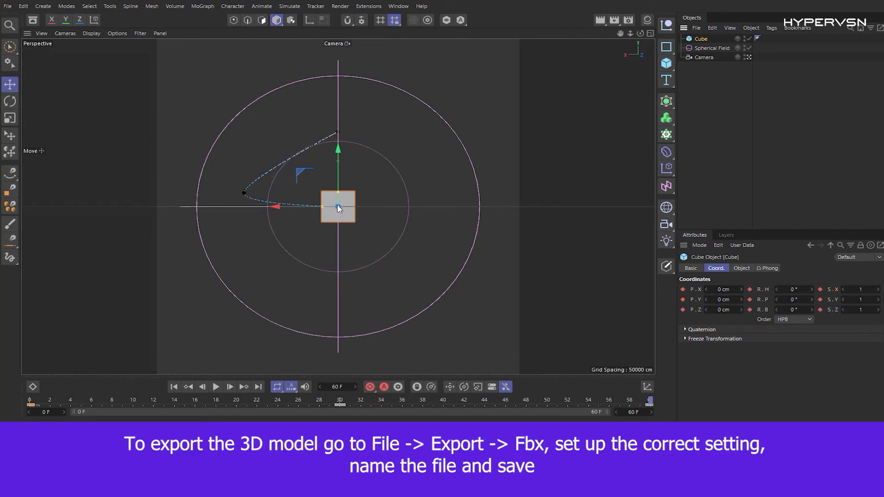
Export the second animation as FBX with the existing settings, saving it as "Animation for new model.fbx" in the Model folder.
{"action": "left_click", "coordinate": [4, 8]}
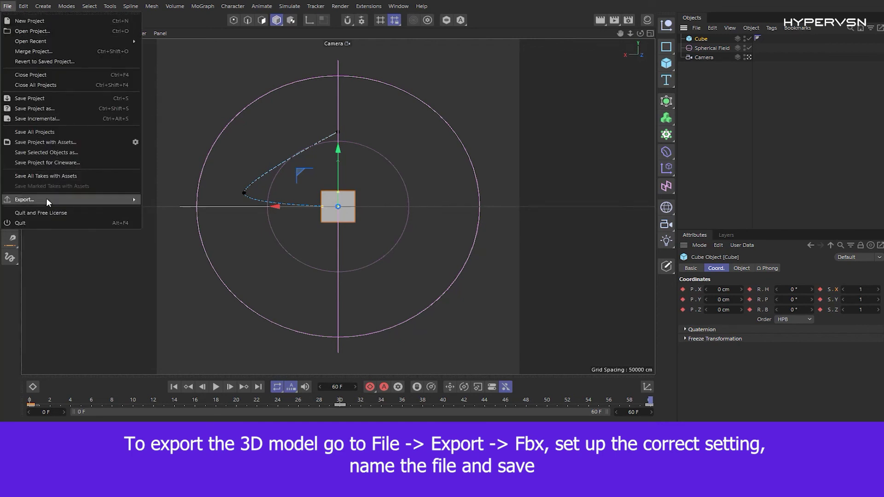
{"action": "mouse_move", "coordinate": [47, 199]}
{"action": "left_click", "coordinate": [169, 282]}
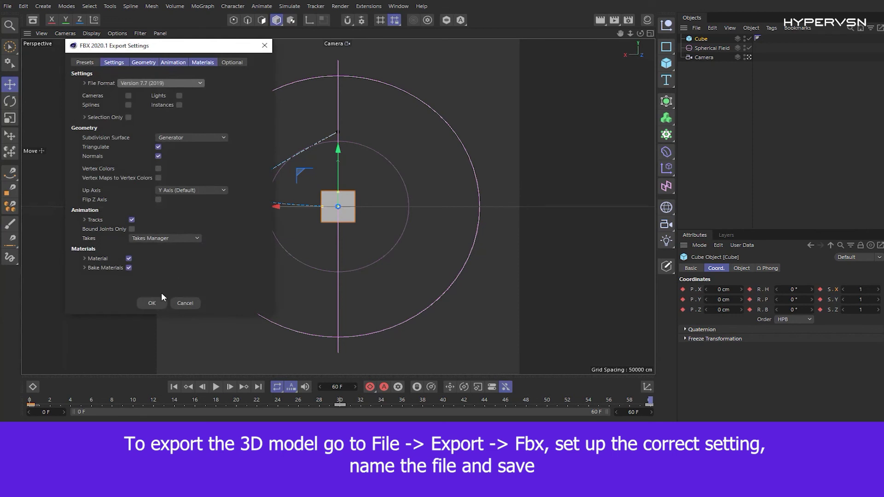
{"action": "left_click", "coordinate": [153, 301]}
{"action": "left_click", "coordinate": [302, 284]}
{"action": "left_click_drag", "start_coordinate": [302, 285], "coordinate": [269, 285]}
{"action": "type", "text": "Animation for"}
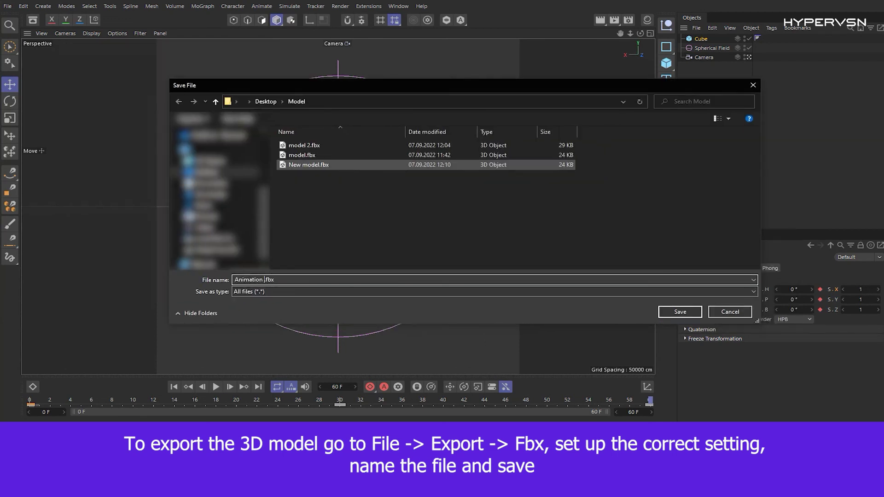
{"action": "type", "text": " new model"}
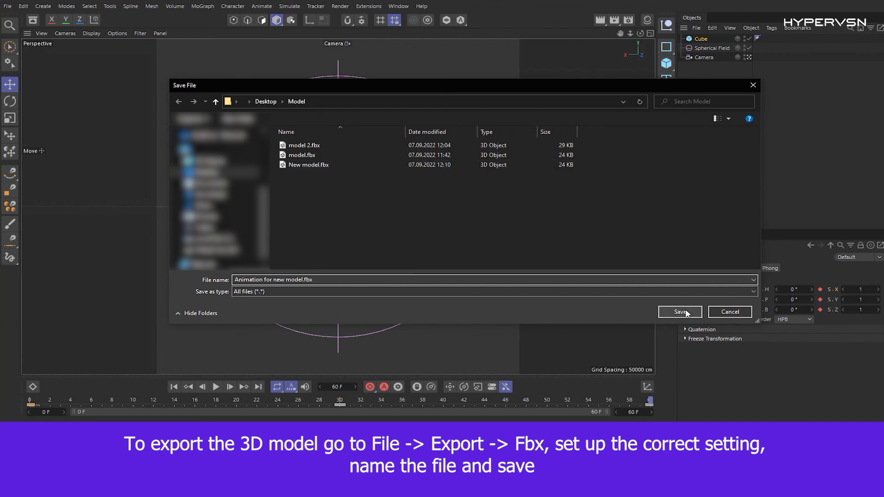
{"action": "left_click", "coordinate": [680, 312]}
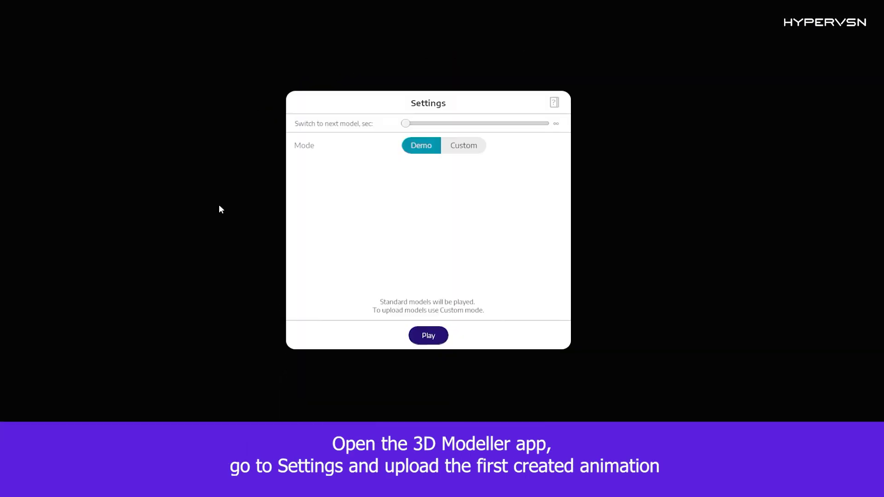
In the 3D Modeller app, switch the mode to Custom and add "New model.fbx" from the Model folder.
{"action": "left_click", "coordinate": [458, 146]}
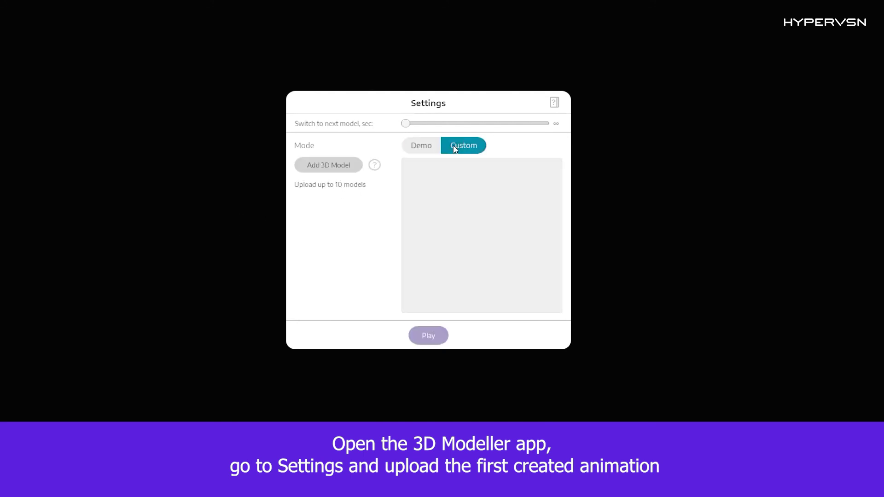
{"action": "left_click", "coordinate": [356, 165]}
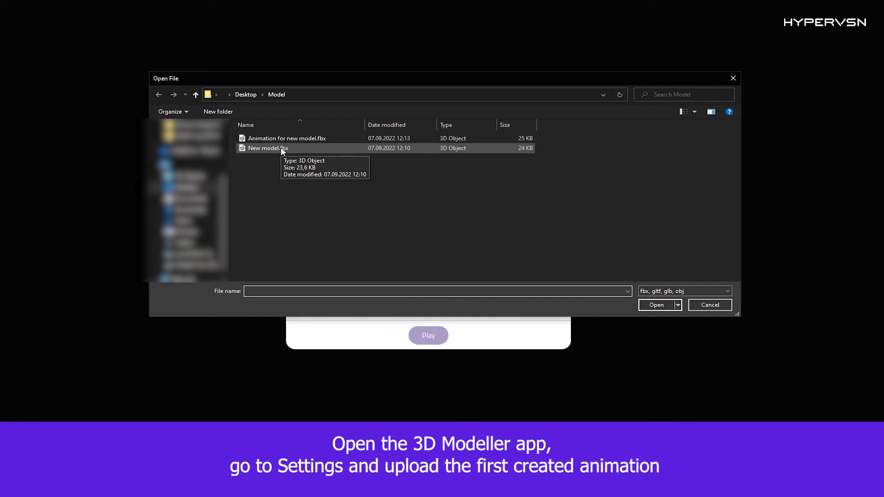
{"action": "left_click", "coordinate": [284, 149]}
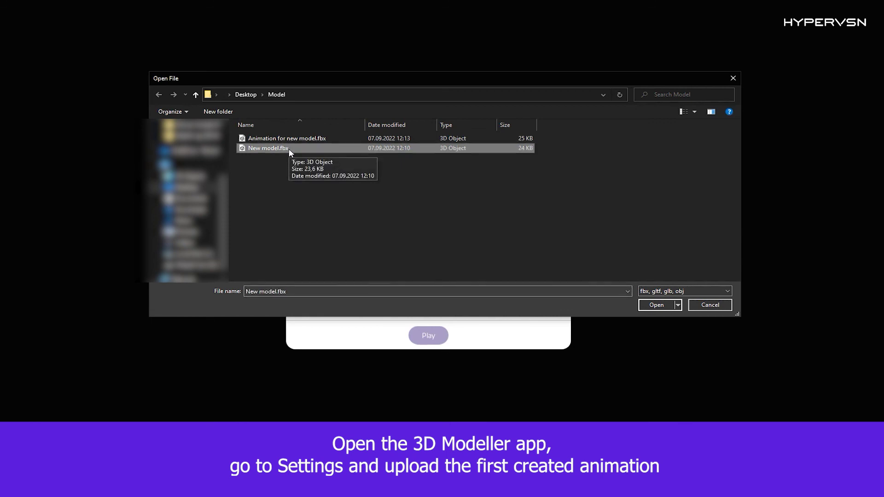
{"action": "left_click", "coordinate": [651, 306]}
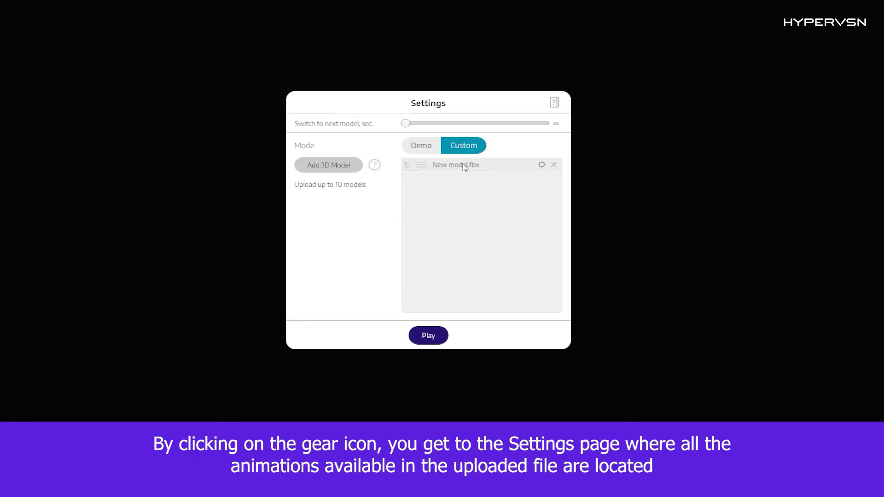
Load "Animation for new model.fbx" as an additional animation of New model.fbx and try moving CINEMA_4D_Main below it in the order.
{"action": "left_click", "coordinate": [542, 165]}
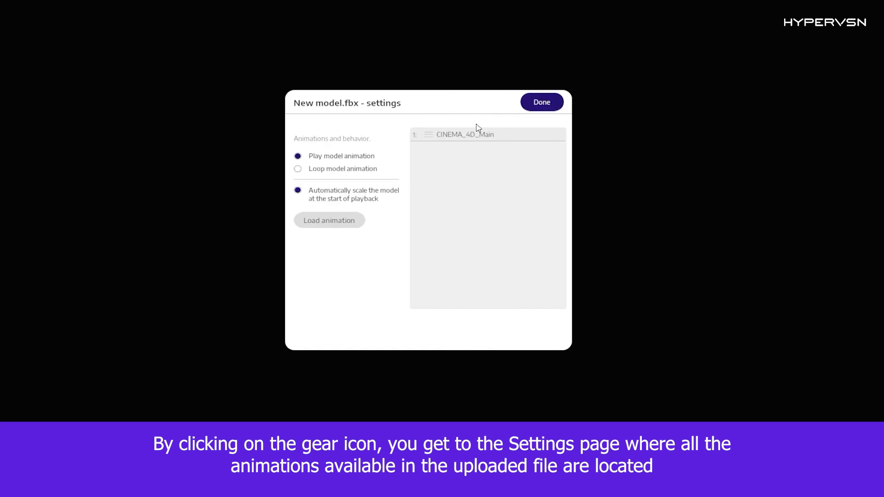
{"action": "left_click", "coordinate": [329, 223]}
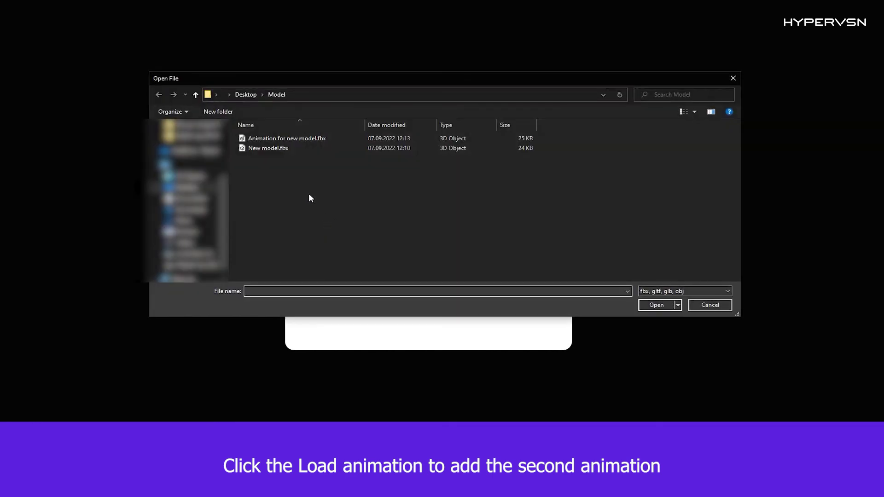
{"action": "left_click", "coordinate": [304, 139]}
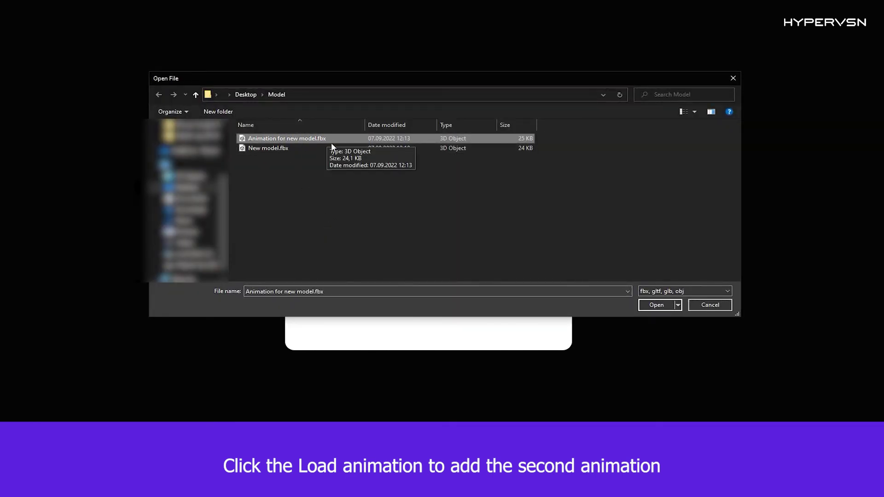
{"action": "left_click", "coordinate": [663, 304]}
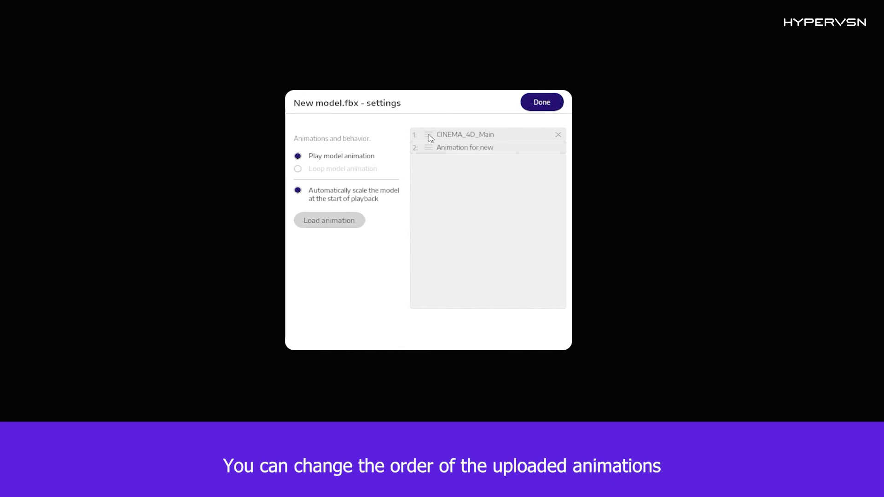
{"action": "left_click_drag", "start_coordinate": [430, 138], "coordinate": [426, 156]}
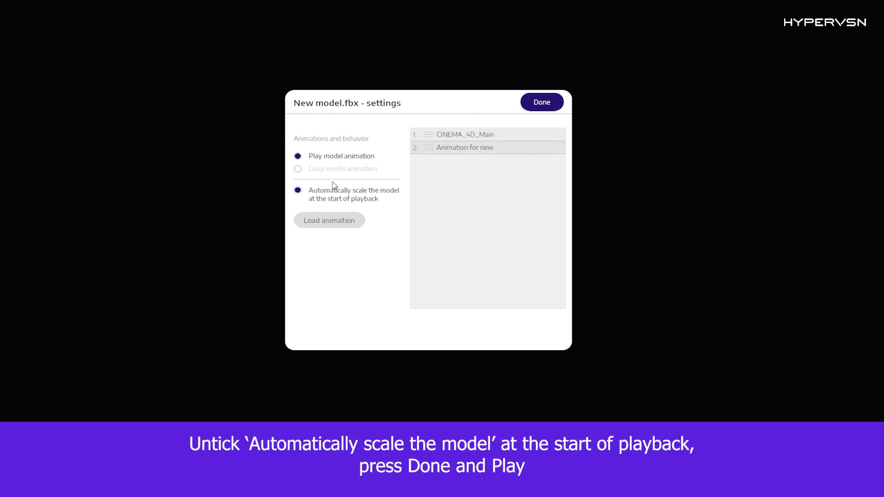
Turn off automatic model scaling at the start of playback, finish the settings of New model.fbx and start playback.
{"action": "left_click", "coordinate": [298, 190]}
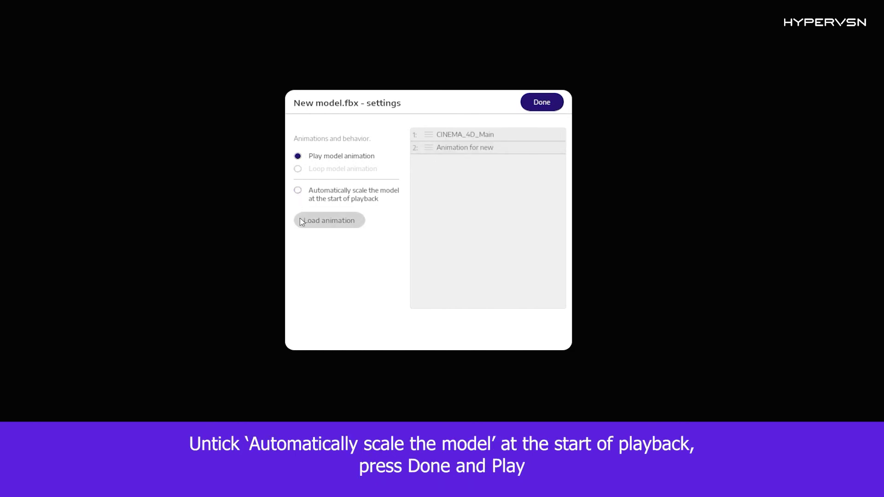
{"action": "left_click", "coordinate": [542, 102]}
{"action": "left_click", "coordinate": [440, 339]}
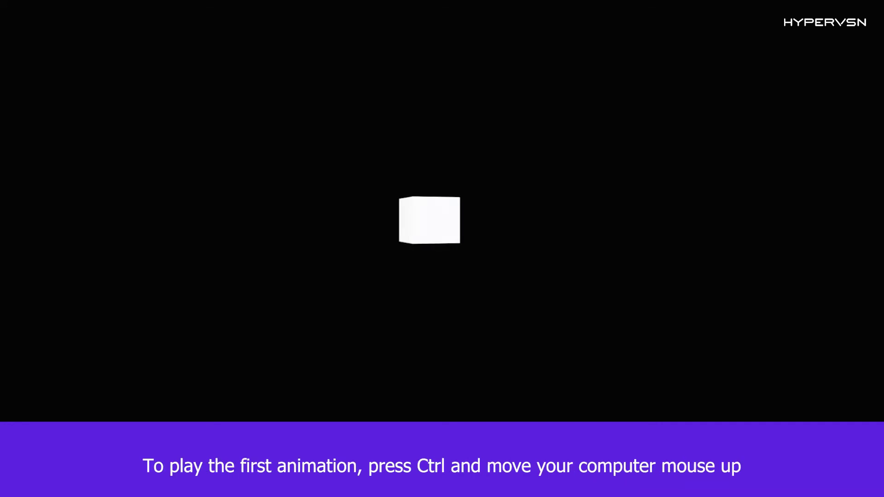